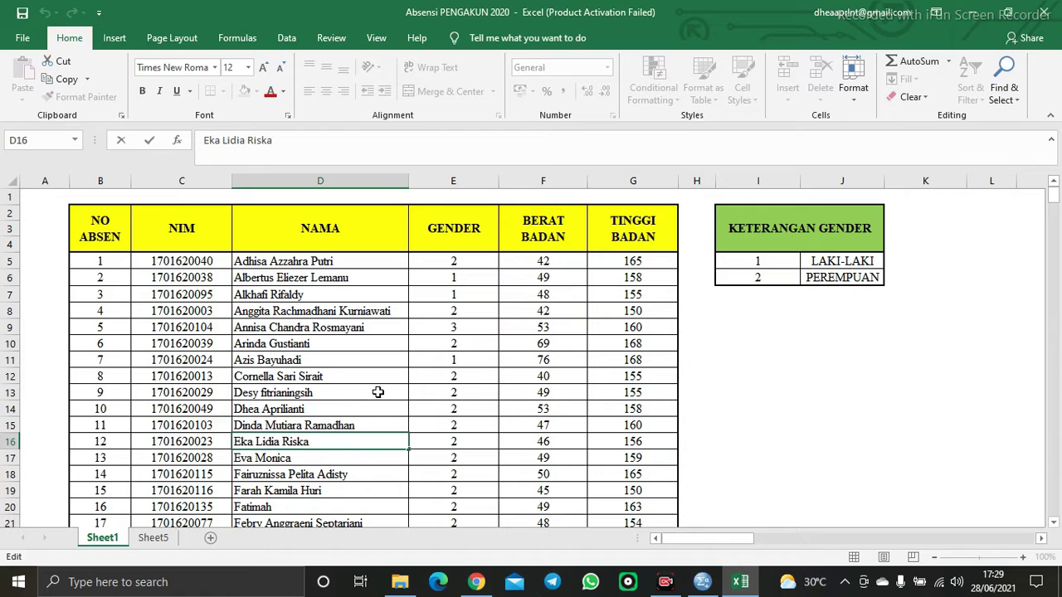
# Examine the attendance table's rows on Sheet1 and the KETERANGAN GENDER legend beside it.
pyautogui.press('Escape')
pyautogui.press('Down')
pyautogui.press('Down')
pyautogui.press('Down')
pyautogui.press('Down')
pyautogui.press('Down')
pyautogui.press('Down')
pyautogui.press('Down')
pyautogui.press('Down')
pyautogui.press('Down')
pyautogui.press('Down')
pyautogui.press('Down')
pyautogui.press('Down')
pyautogui.press('Down')
pyautogui.press('Down')
pyautogui.press('Down')
pyautogui.press('Down')
pyautogui.press('Down')
pyautogui.press('Down')
pyautogui.press('Down')
pyautogui.press('Down')
pyautogui.press('Down')
pyautogui.press('Down')
pyautogui.press('Down')
pyautogui.press('Down')
pyautogui.press('Up')
pyautogui.press('Up')
pyautogui.press('Up')
pyautogui.press('Up')
pyautogui.press('Up')
pyautogui.press('Up')
pyautogui.press('Up')
pyautogui.press('Up')
pyautogui.press('Up')
pyautogui.press('Up')
pyautogui.press('Up')
pyautogui.press('Up')
pyautogui.press('Up')
pyautogui.press('Up')
pyautogui.press('Up')
pyautogui.press('Up')
pyautogui.press('Up')
pyautogui.press('Up')
pyautogui.press('Up')
pyautogui.press('Up')
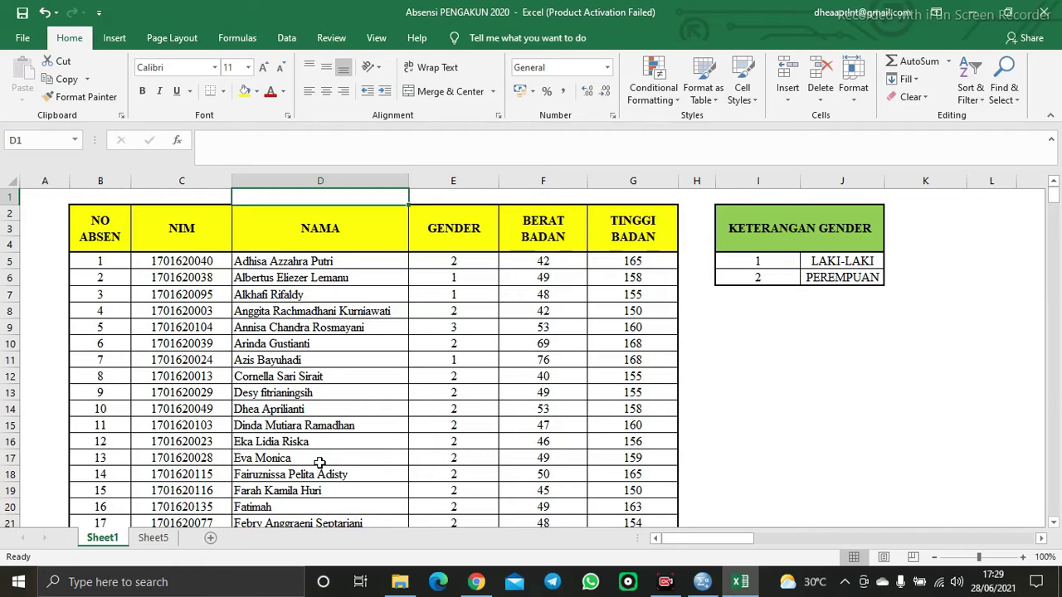
pyautogui.click(742, 232)
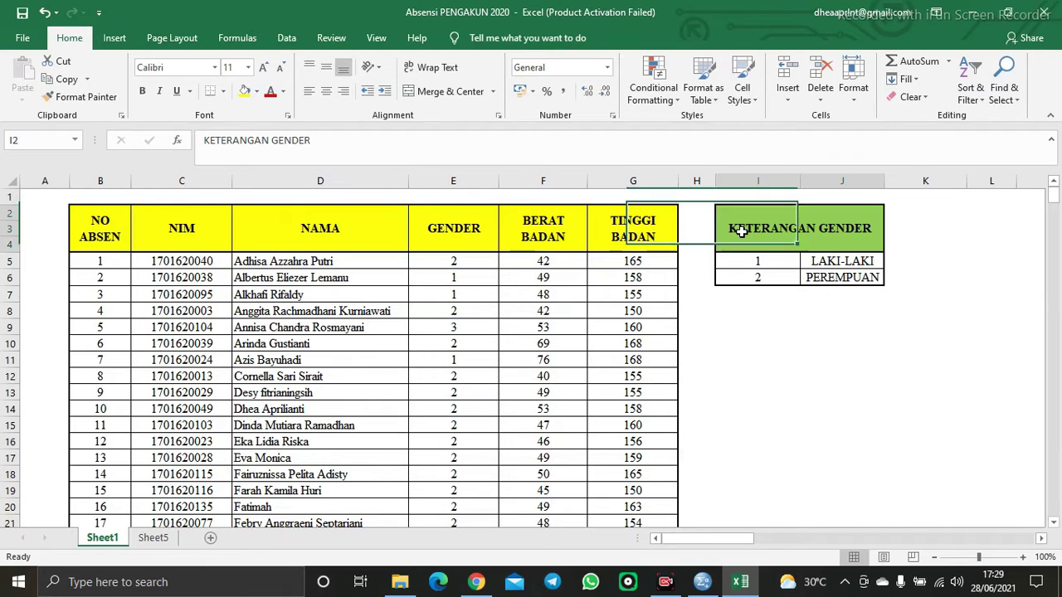
pyautogui.click(785, 264)
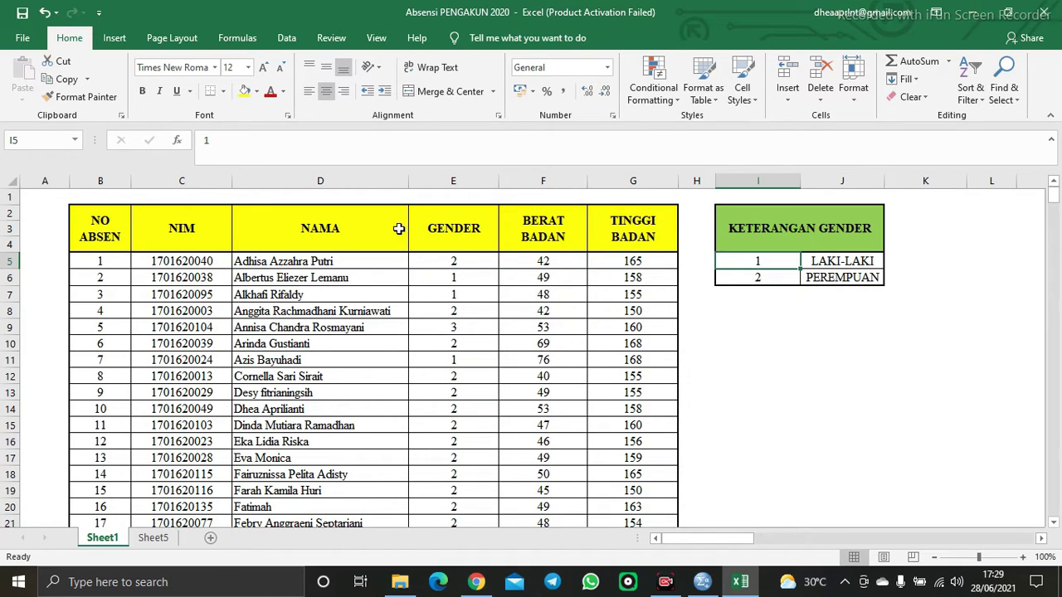
# Copy the four header cells NAMA, GENDER, BERAT BADAN and TINGGI BADAN on Sheet1.
pyautogui.click(333, 230)
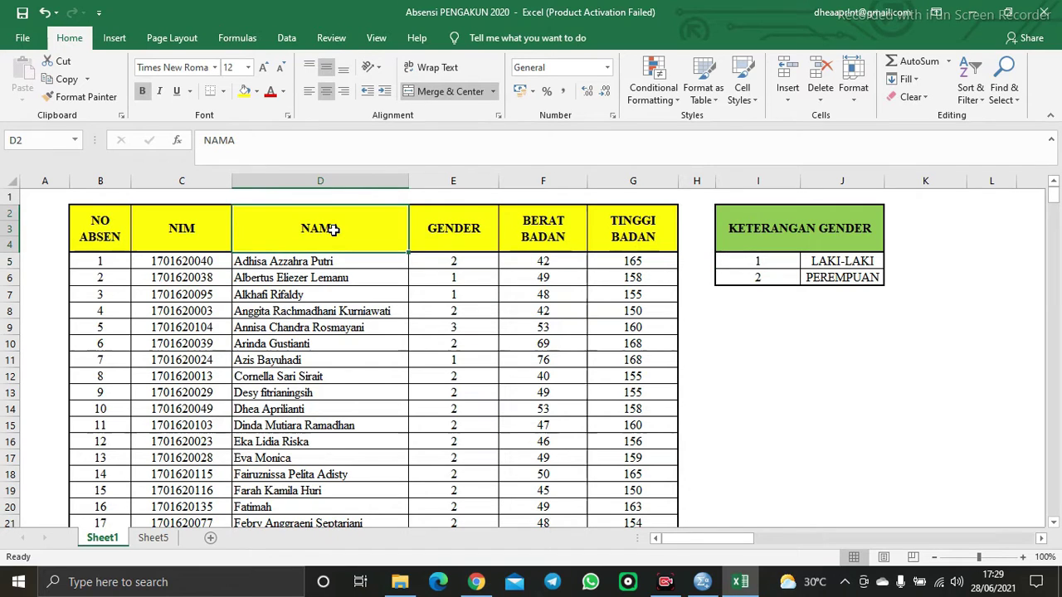
pyautogui.hotkey('shift', 'Right')
pyautogui.hotkey('shift', 'Right')
pyautogui.hotkey('shift', 'Right')
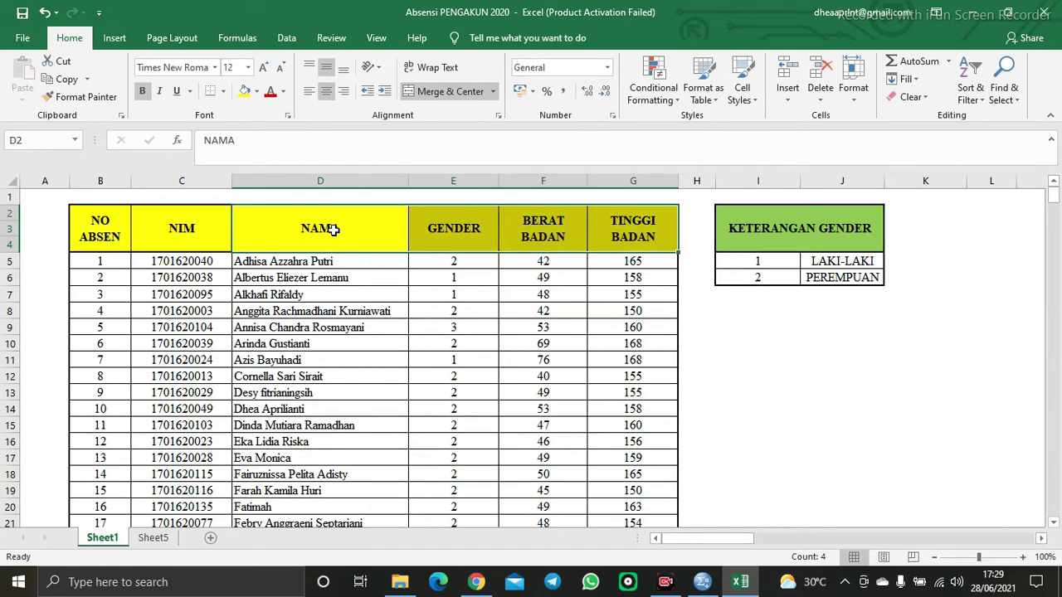
pyautogui.hotkey('ctrl', 'c')
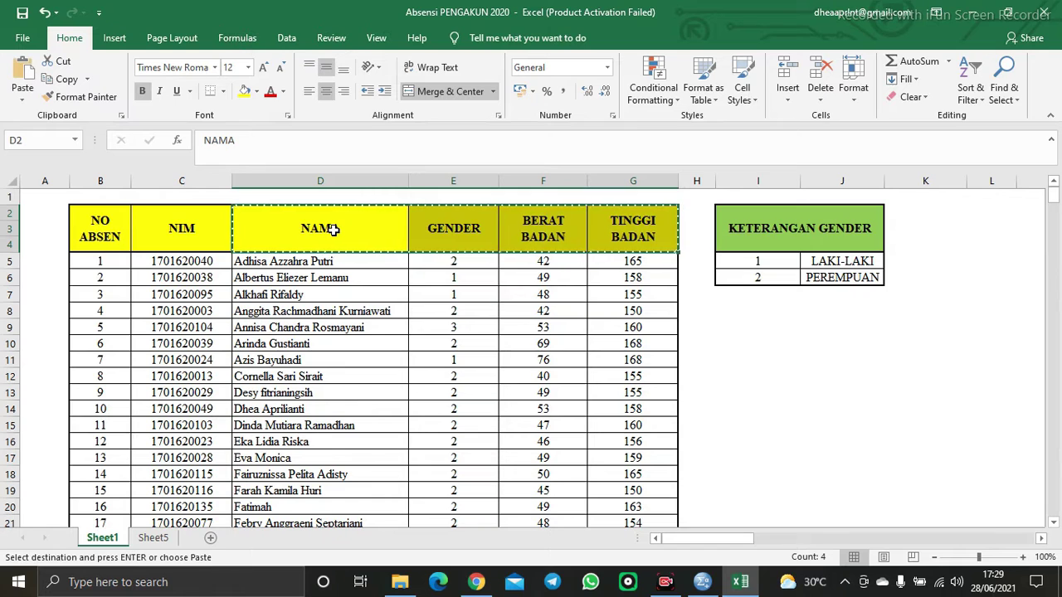
# Paste the copied headers transposed into Sheet5 starting at cell B2 and left-align them.
pyautogui.click(159, 545)
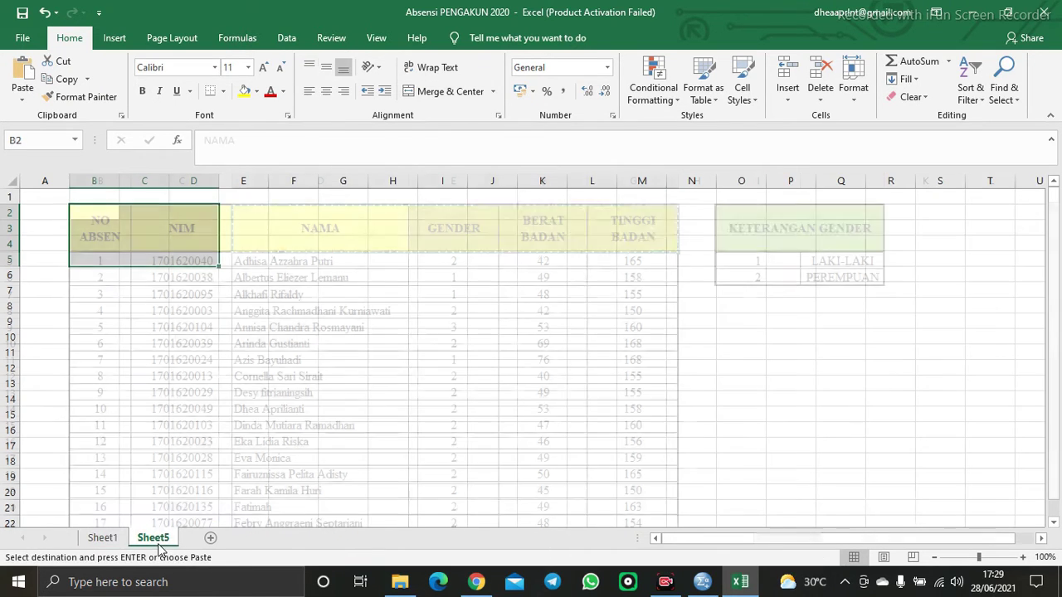
pyautogui.click(96, 213)
pyautogui.rightClick(97, 218)
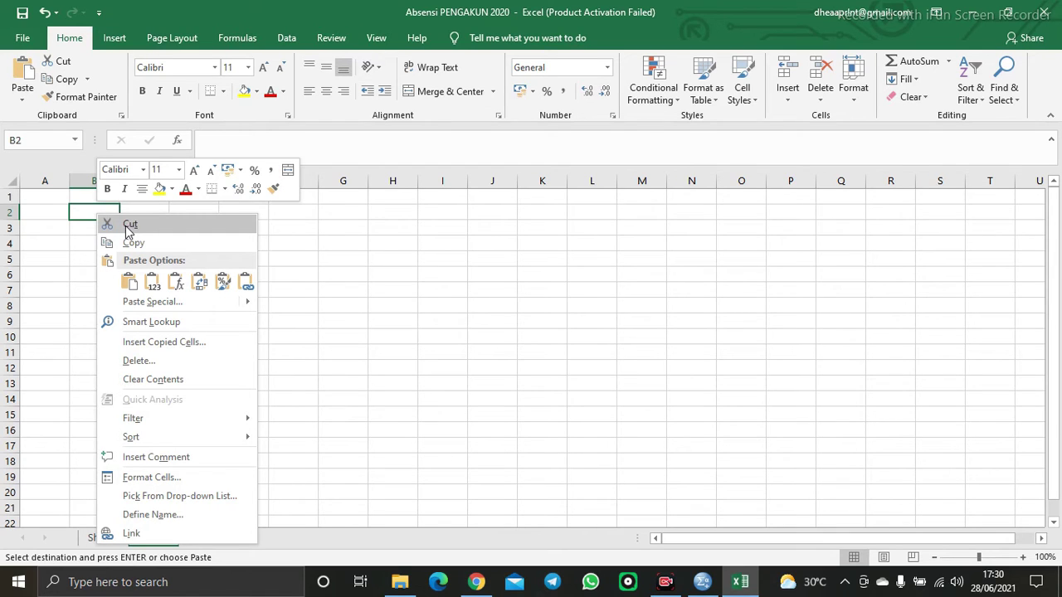
pyautogui.click(197, 280)
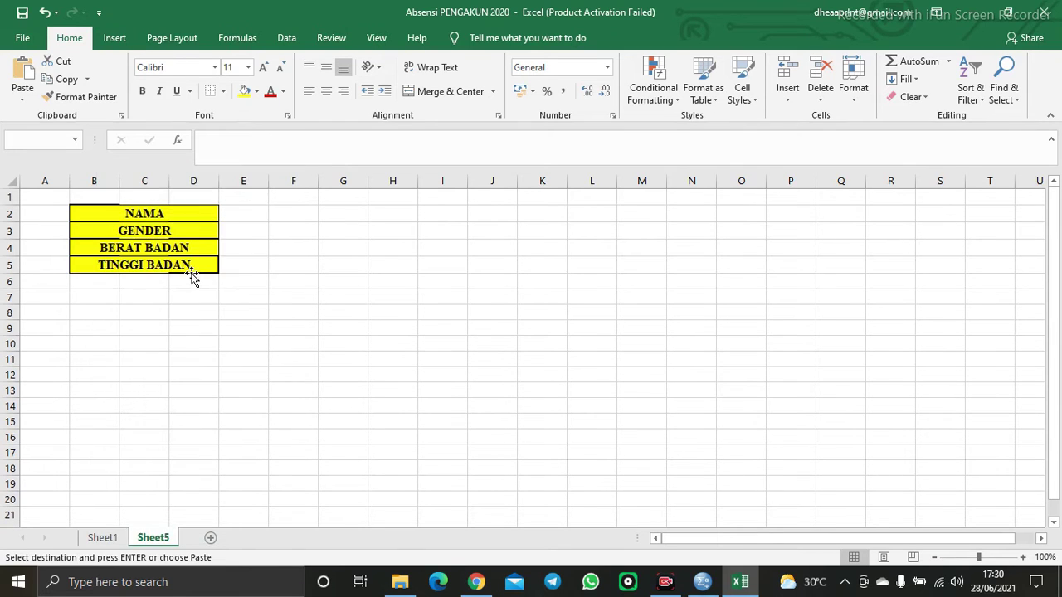
pyautogui.click(308, 92)
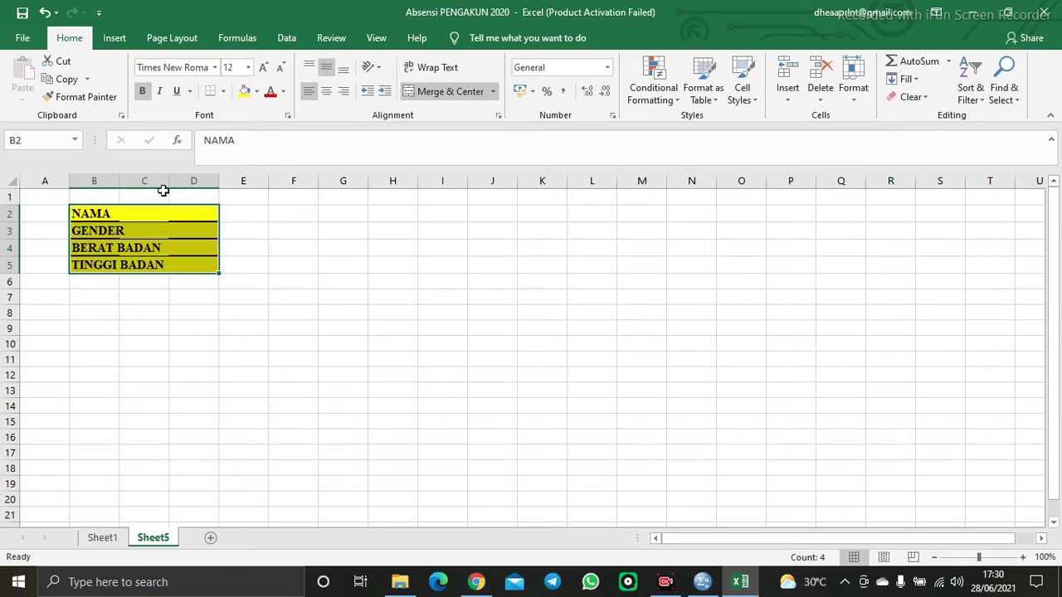
# Remove the spaces from the last two labels so they read BERATBADAN and TINGGIBADAN.
pyautogui.click(137, 248)
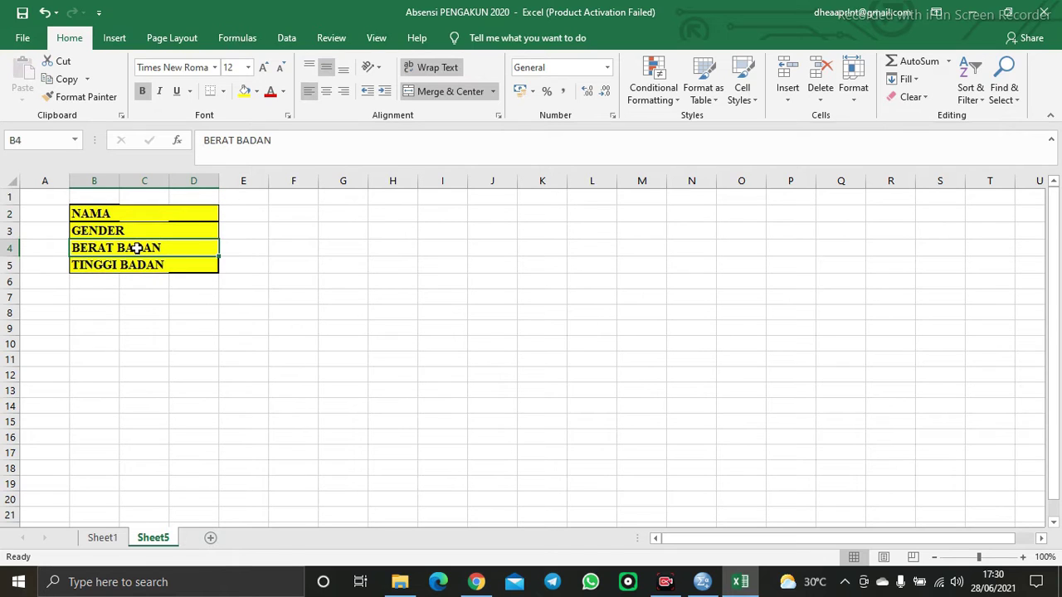
pyautogui.click(239, 144)
pyautogui.press('BackSpace')
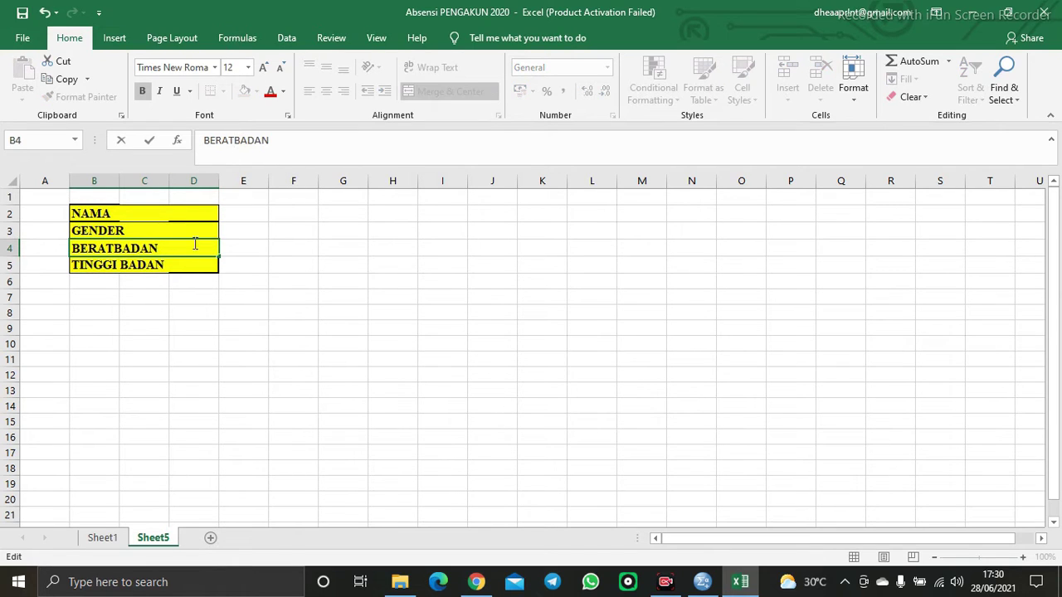
pyautogui.click(148, 264)
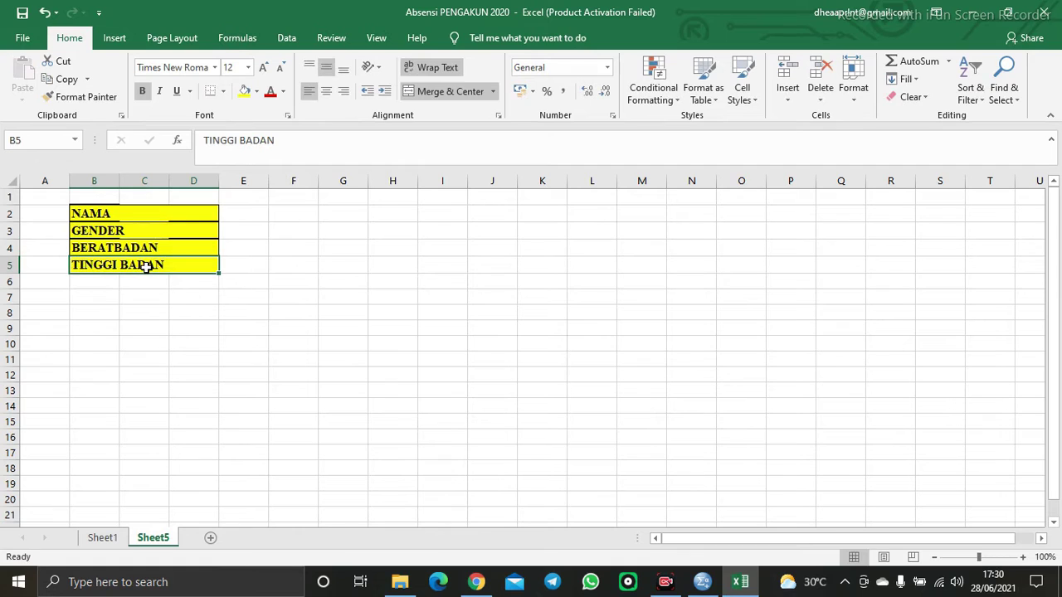
pyautogui.click(239, 141)
pyautogui.press('BackSpace')
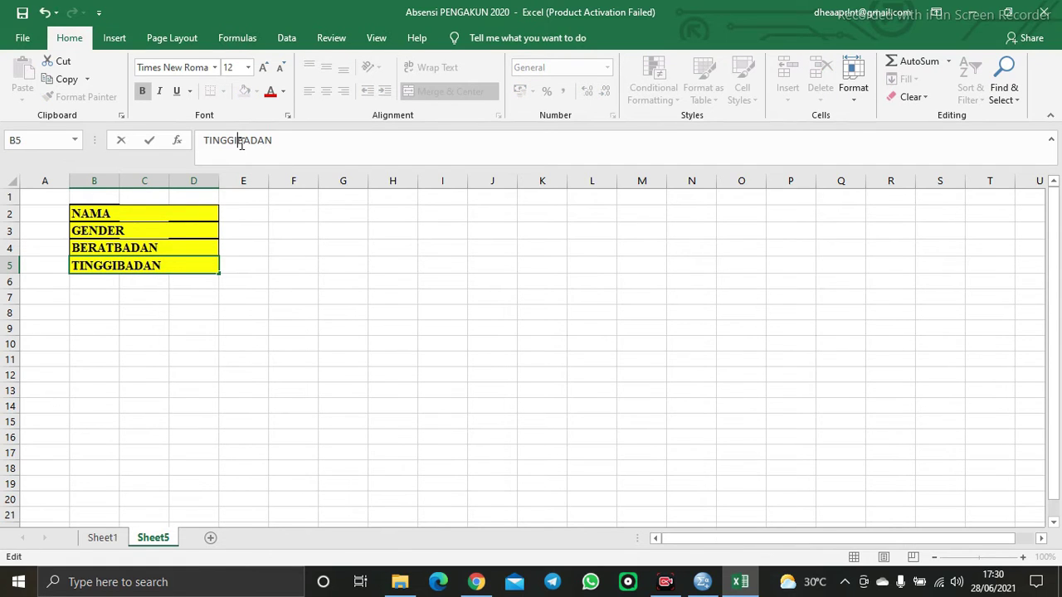
# Copy the four labels from NAMA to TINGGIBADAN and paste them as variable names from row 1 of SPSS's Variable View.
pyautogui.moveTo(142, 216); pyautogui.dragTo(130, 264)
pyautogui.hotkey('ctrl', 'c')
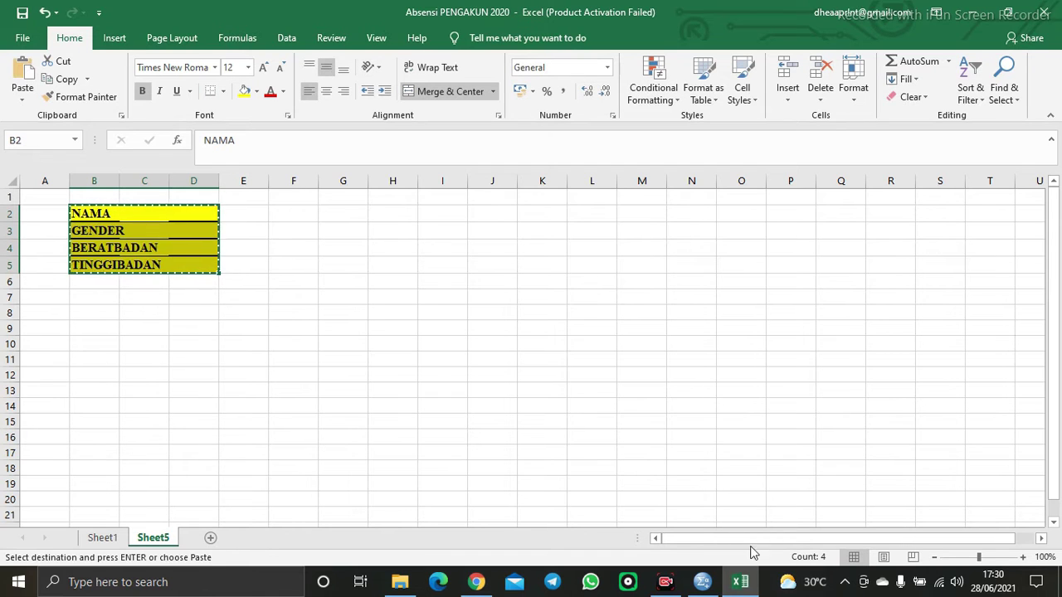
pyautogui.click(702, 581)
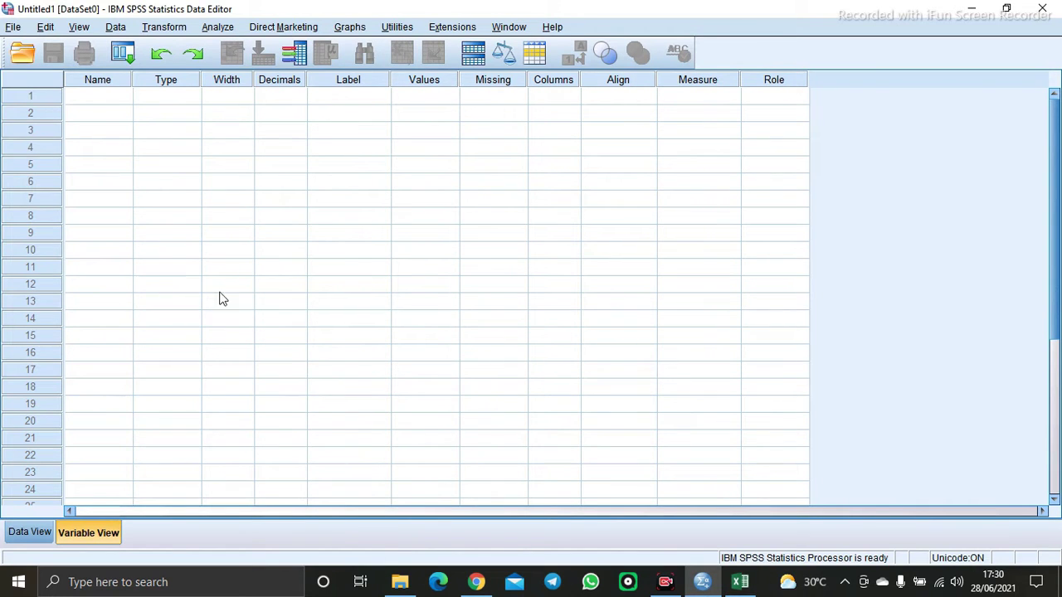
pyautogui.click(94, 97)
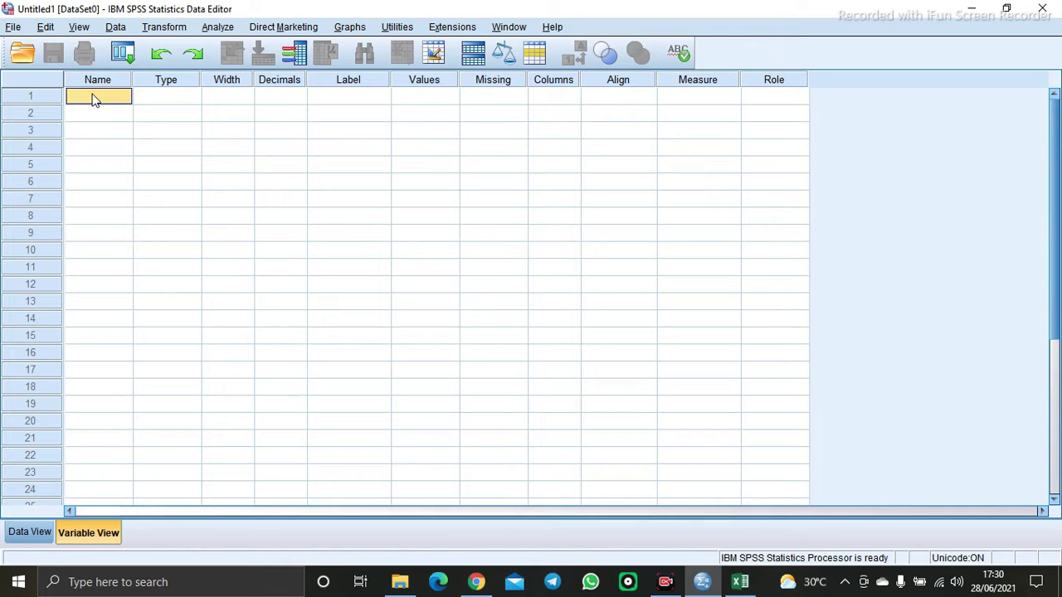
pyautogui.hotkey('ctrl', 'v')
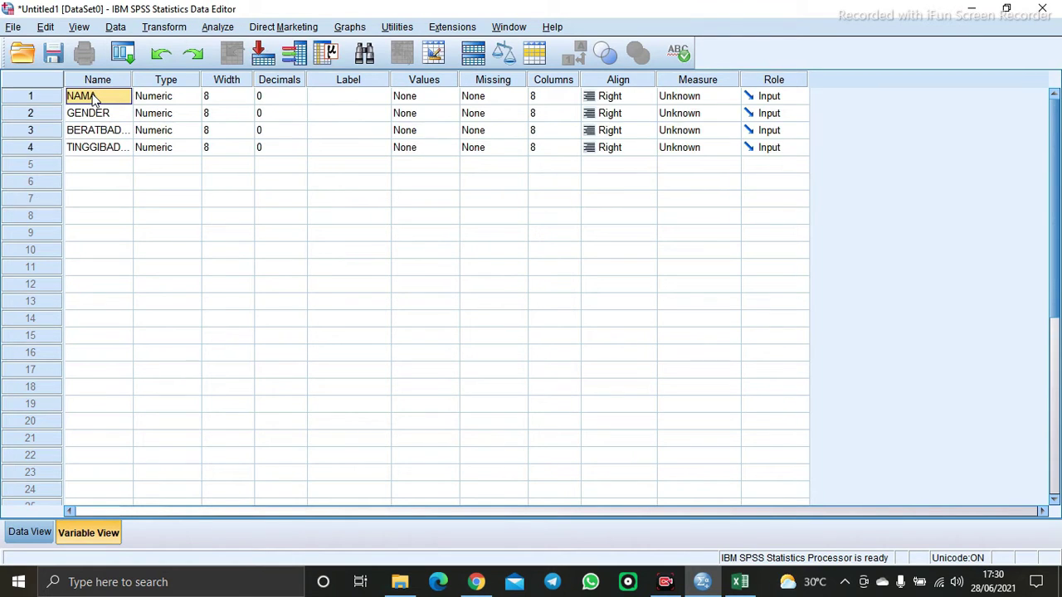
# Change the NAMA variable's type to String with 30 characters.
pyautogui.click(166, 97)
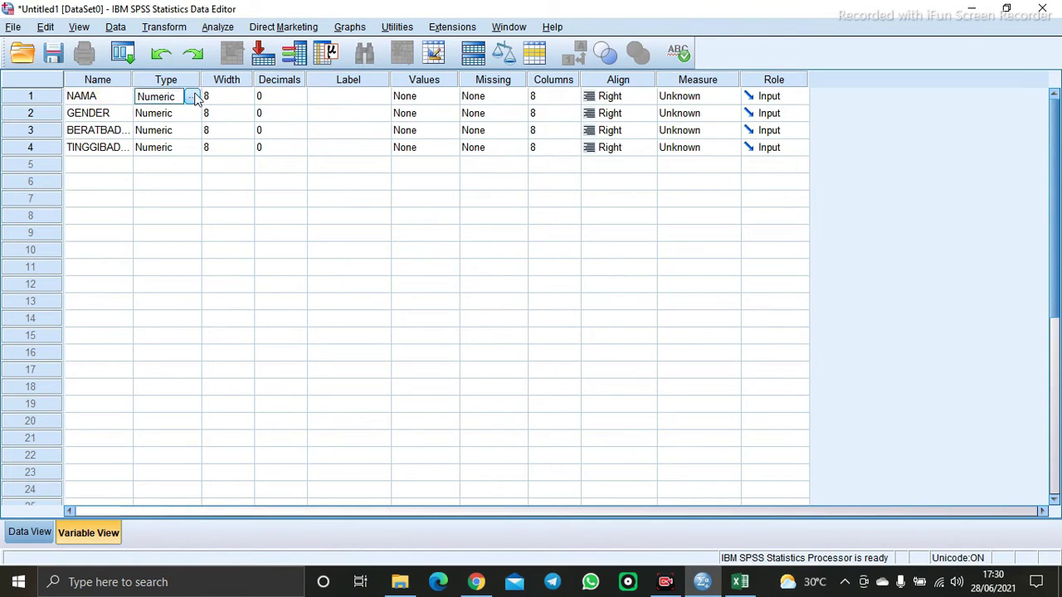
pyautogui.click(192, 97)
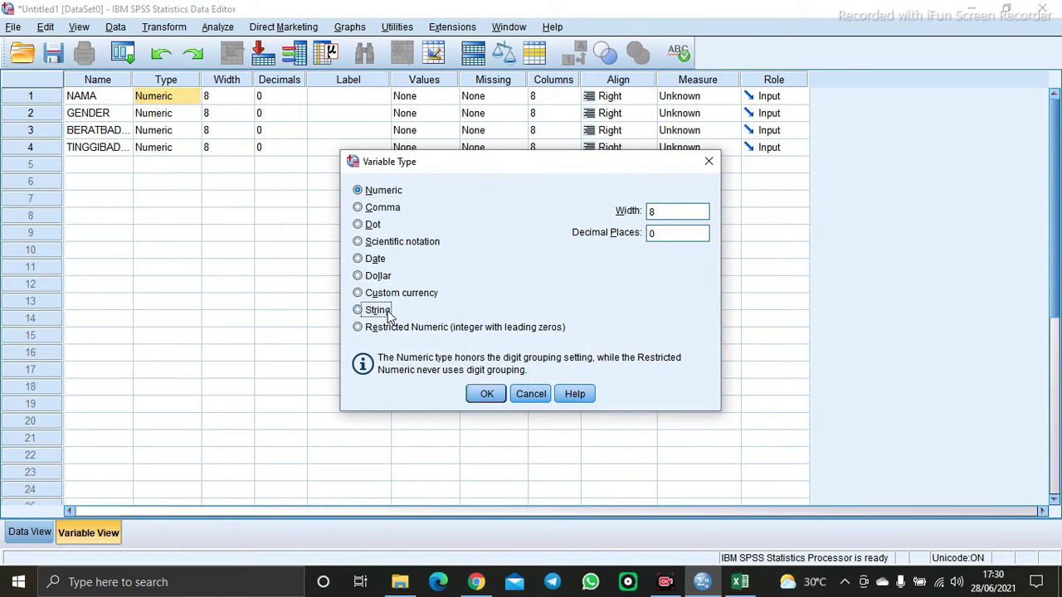
pyautogui.click(386, 312)
pyautogui.click(651, 213)
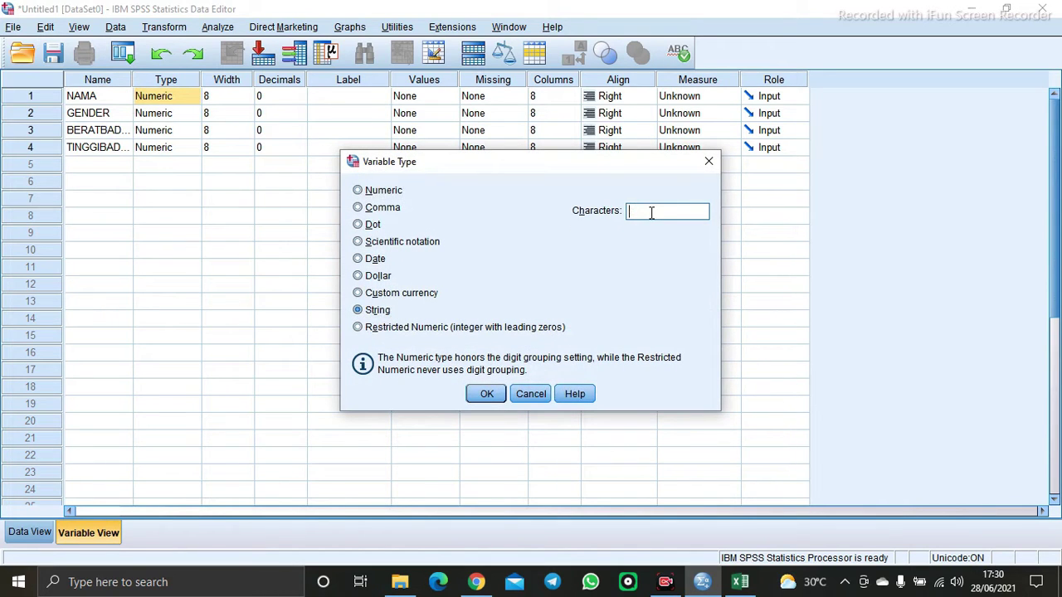
pyautogui.click(484, 395)
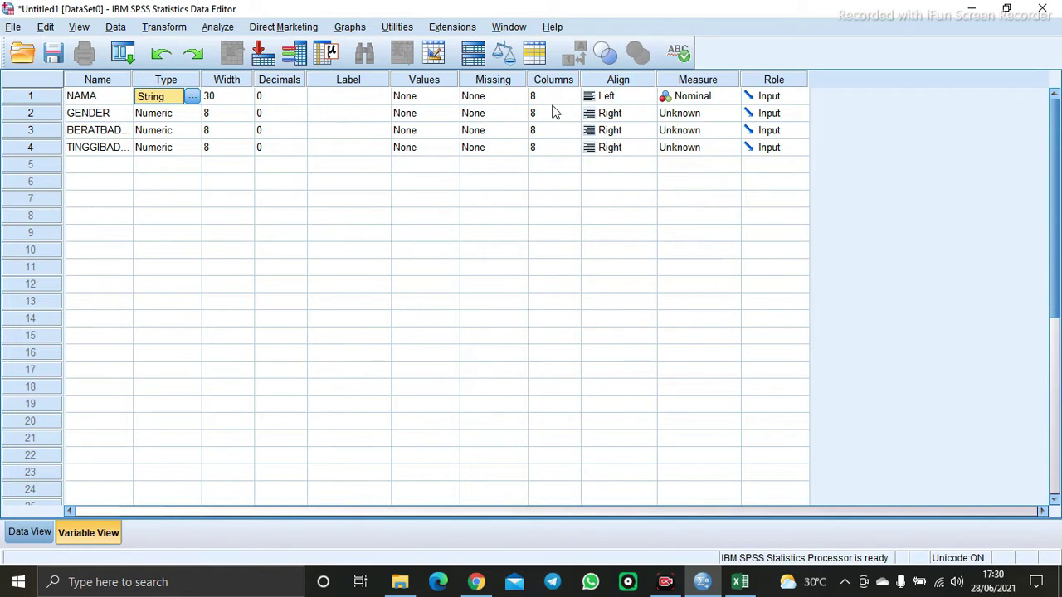
# Set the measurement level of GENDER, BERATBADAN and TINGGIBADAN to Scale.
pyautogui.click(672, 120)
pyautogui.click(685, 132)
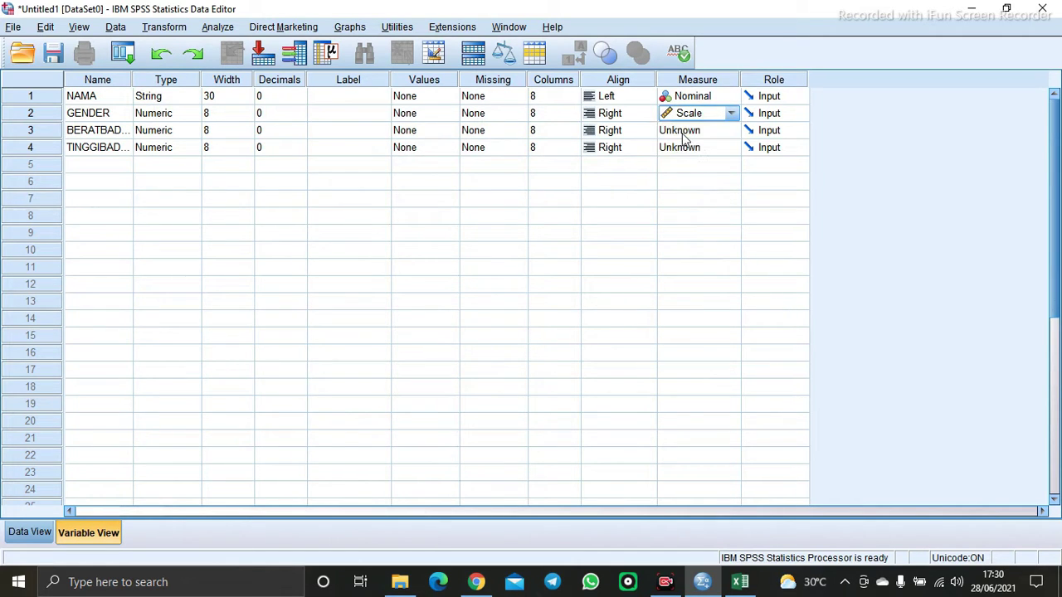
pyautogui.click(686, 137)
pyautogui.click(686, 148)
pyautogui.click(686, 151)
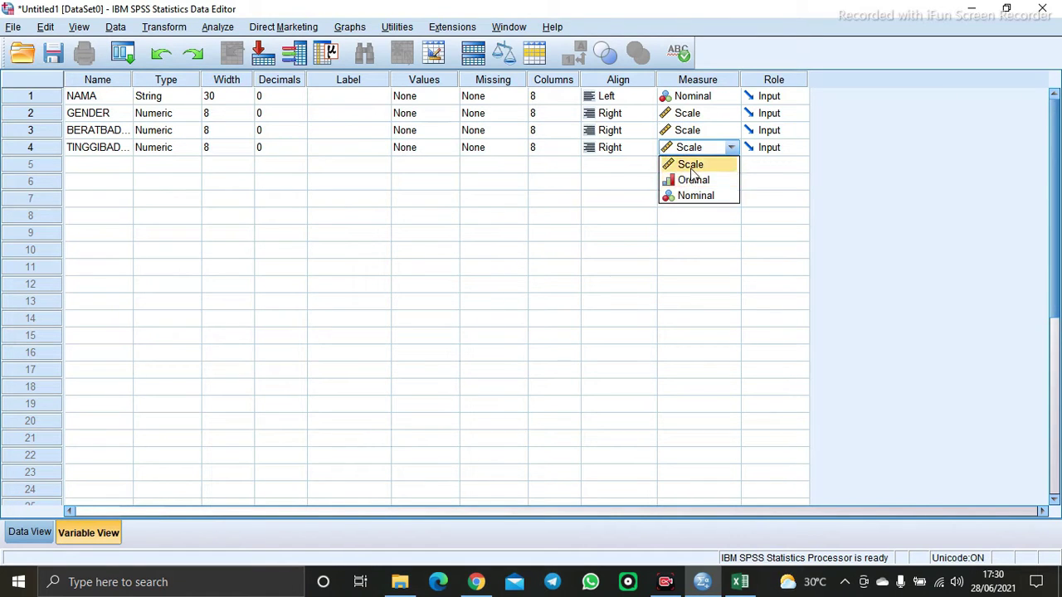
pyautogui.click(690, 165)
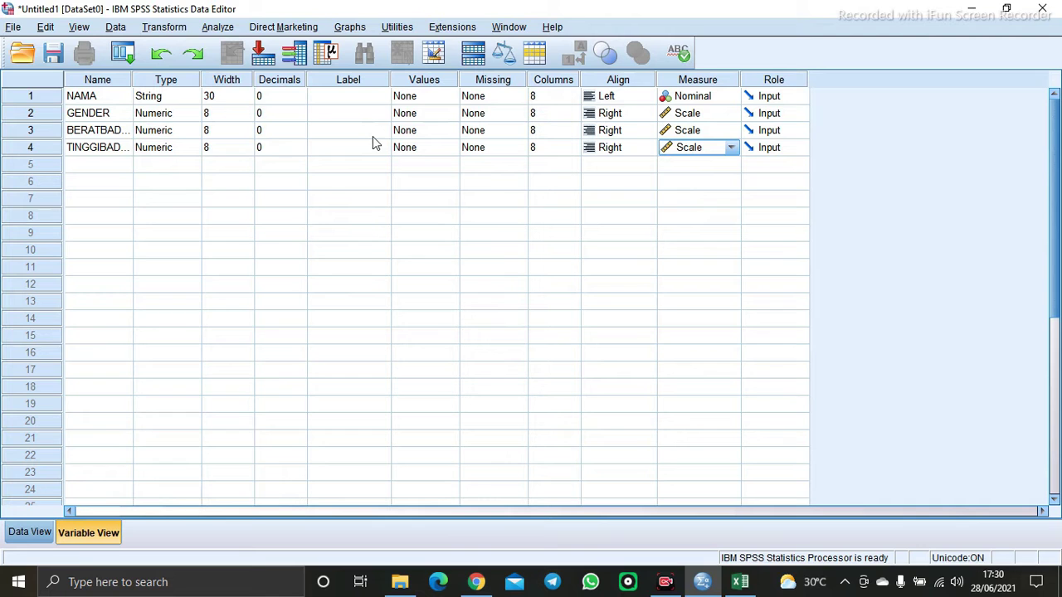
# Switch to Excel and copy the name, gender, weight and height data in D5:G55 of Sheet1.
pyautogui.click(740, 582)
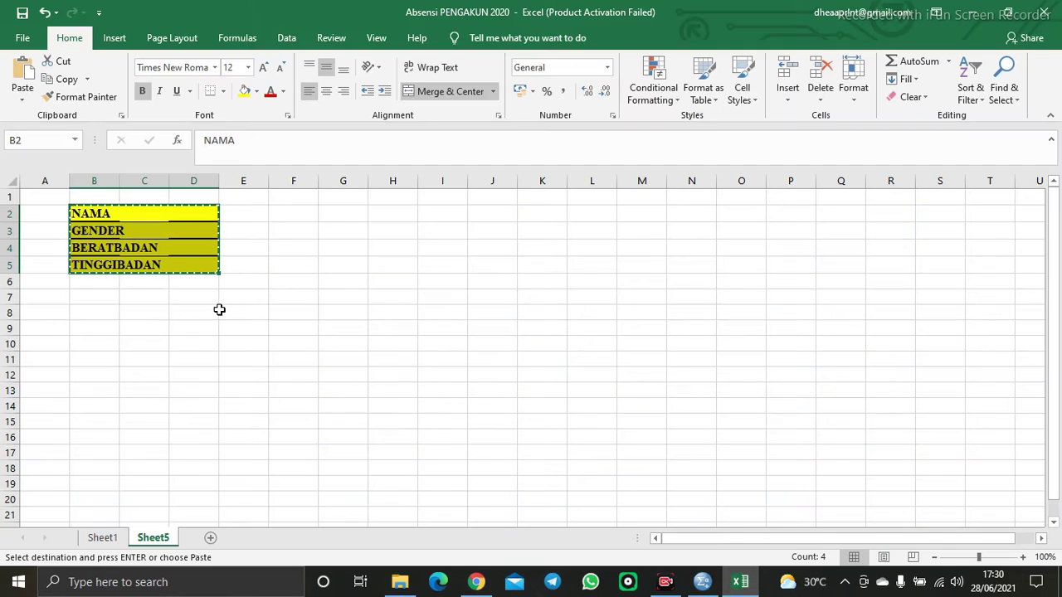
pyautogui.click(102, 537)
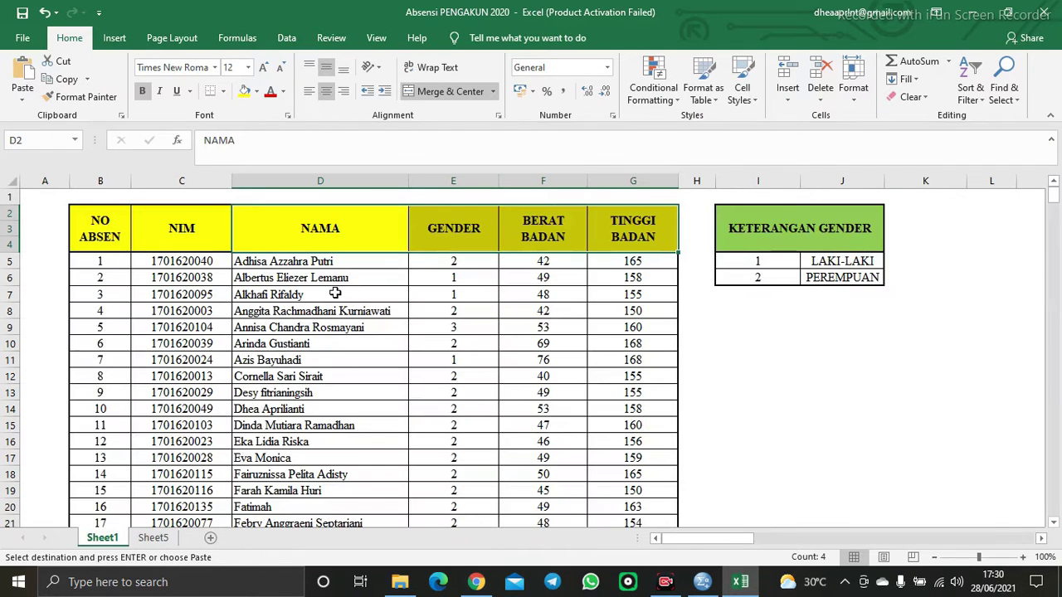
pyautogui.moveTo(304, 260); pyautogui.dragTo(633, 496)
pyautogui.hotkey('ctrl', 'c')
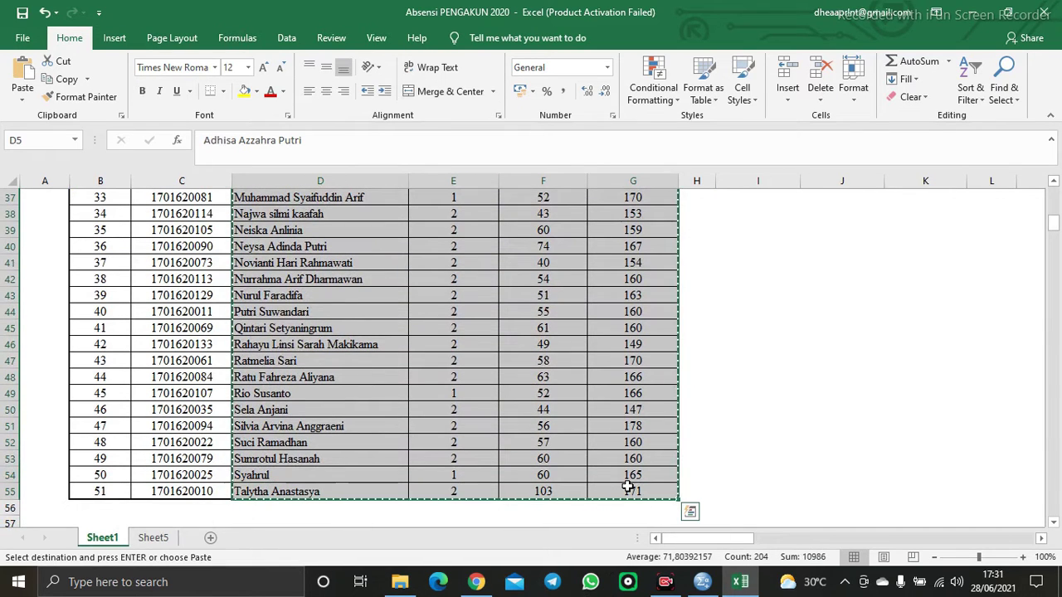
# Switch to SPSS and paste the copied records into Data View from the first NAMA cell.
pyautogui.click(702, 582)
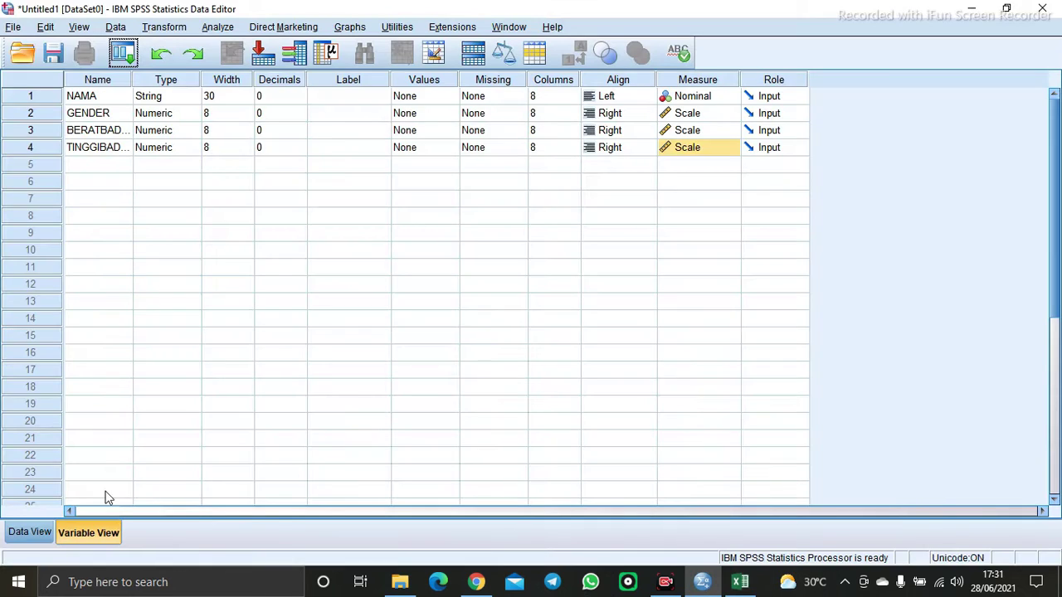
pyautogui.click(30, 533)
pyautogui.click(89, 133)
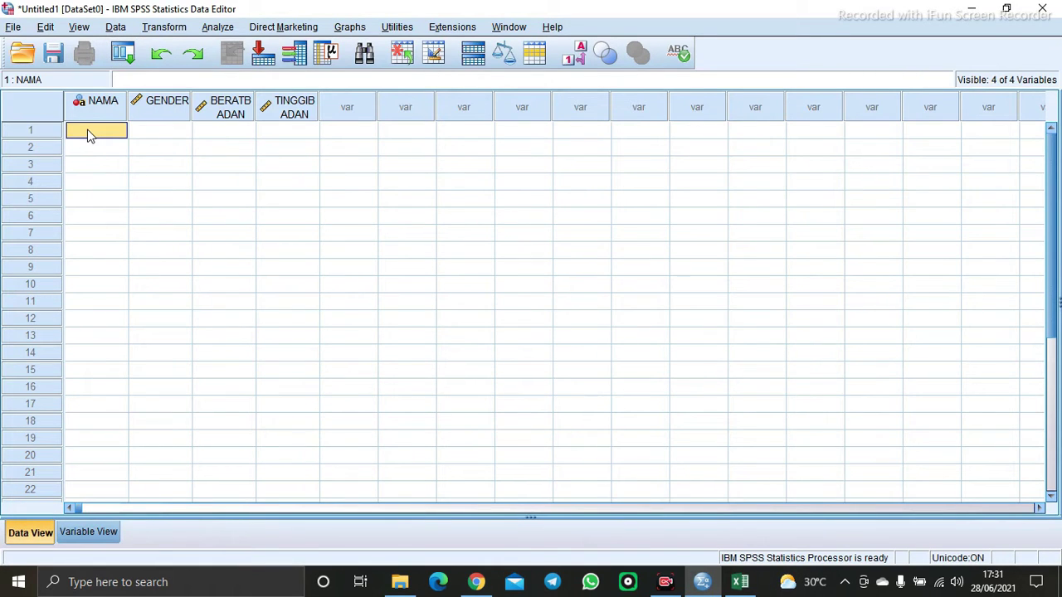
pyautogui.hotkey('ctrl', 'v')
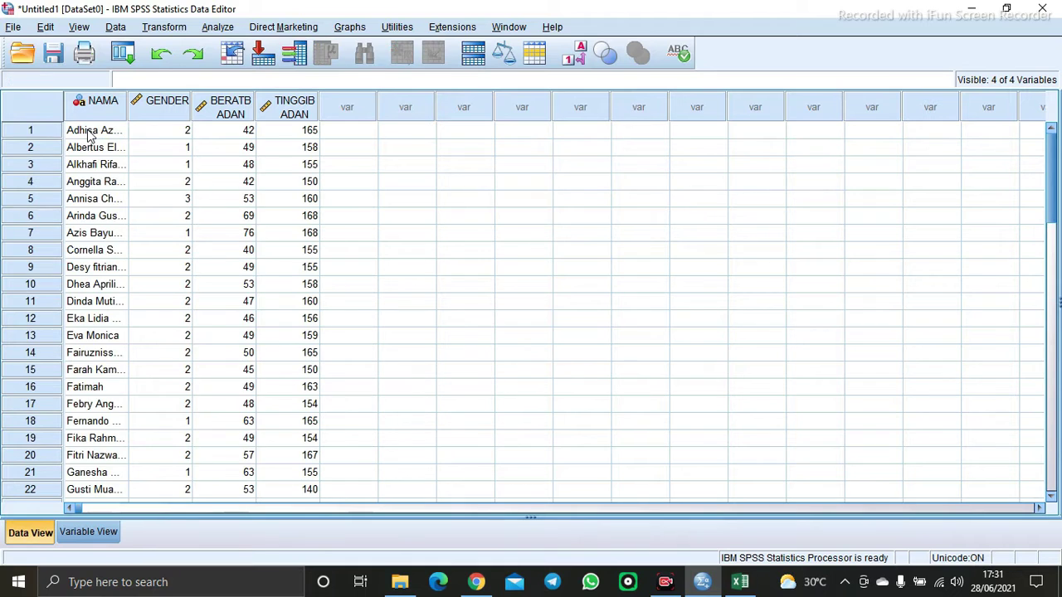
# Widen the NAMA, BERATBADAN and TINGGIBADAN columns to about 24, 13 and 12 characters, and return to Variable View.
pyautogui.moveTo(125, 107); pyautogui.dragTo(239, 114)
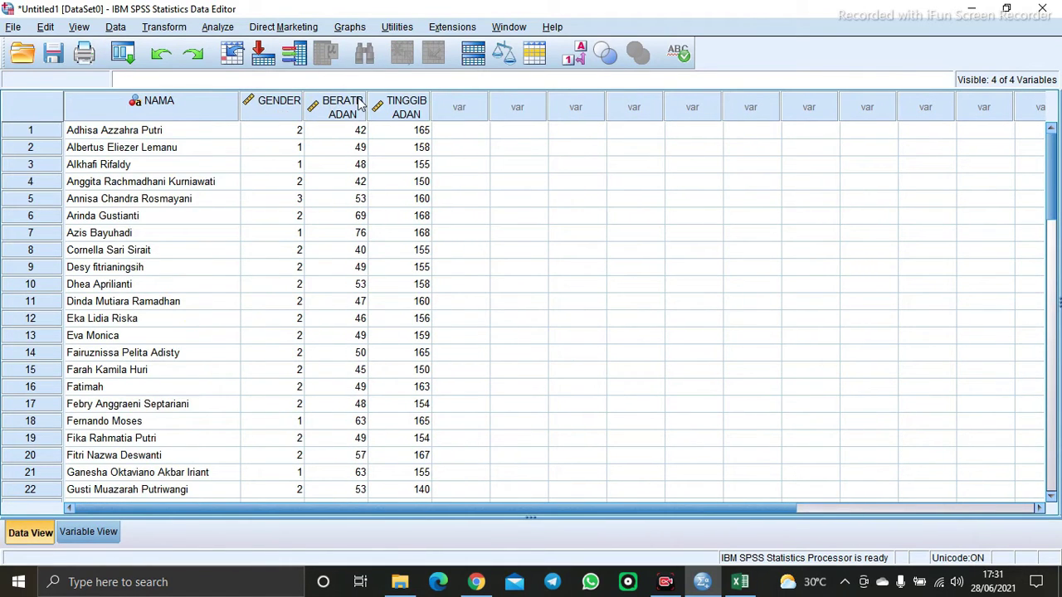
pyautogui.moveTo(367, 106); pyautogui.dragTo(403, 106)
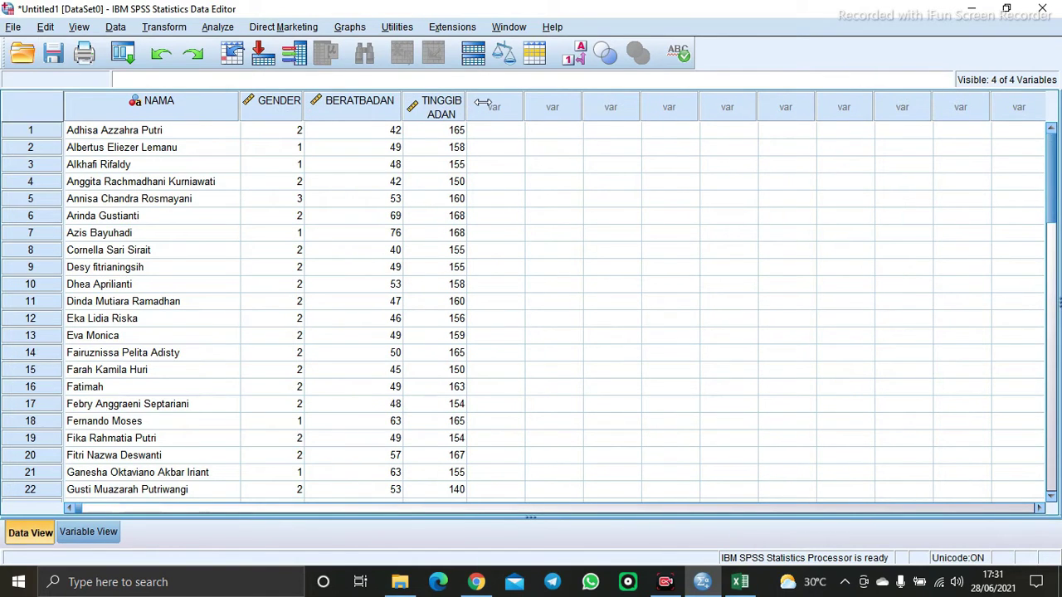
pyautogui.moveTo(465, 100); pyautogui.dragTo(491, 100)
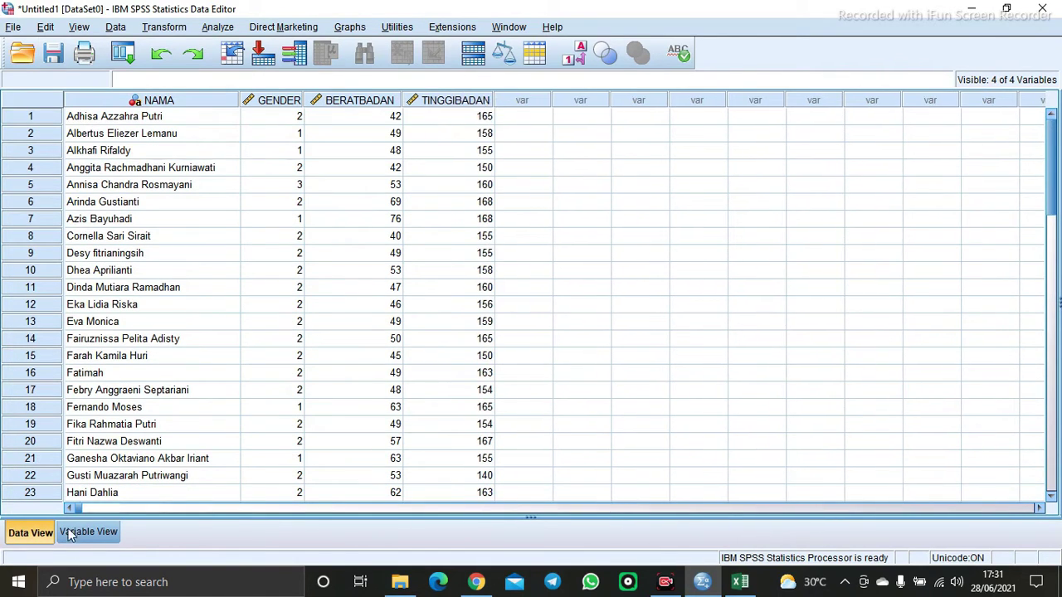
pyautogui.click(93, 535)
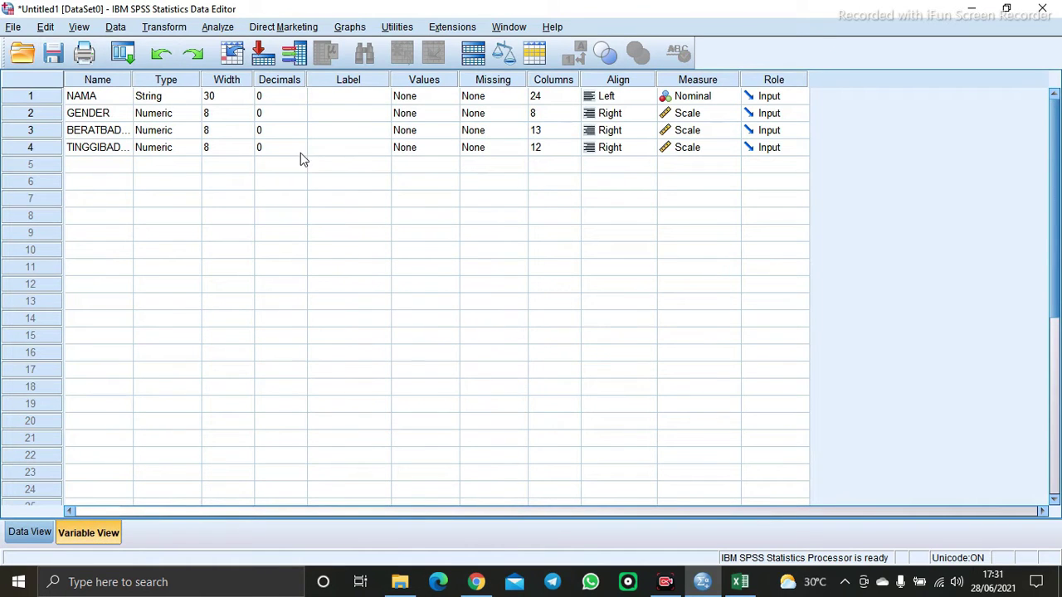
# Define the value labels 1 = LAKI-LAKI and 2 = PEREMPUAN for the GENDER variable.
pyautogui.click(406, 117)
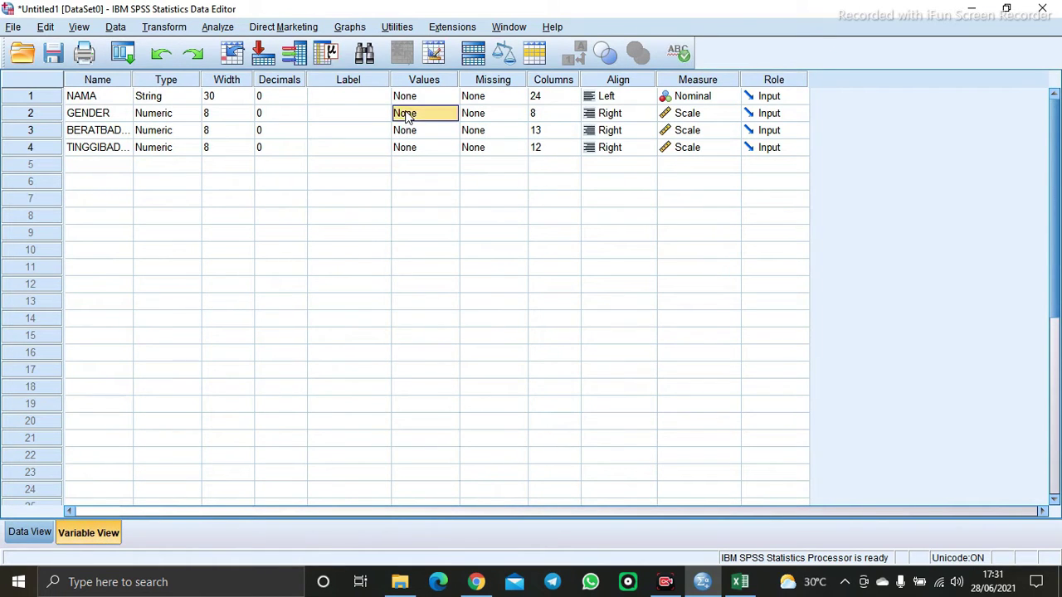
pyautogui.click(448, 115)
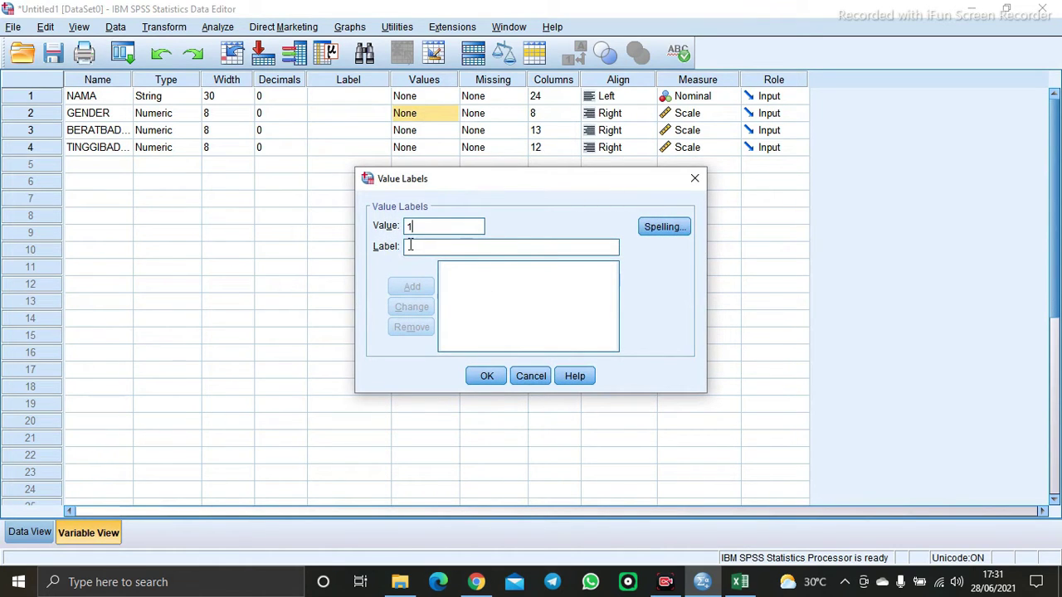
pyautogui.click(409, 247)
pyautogui.write('LAK')
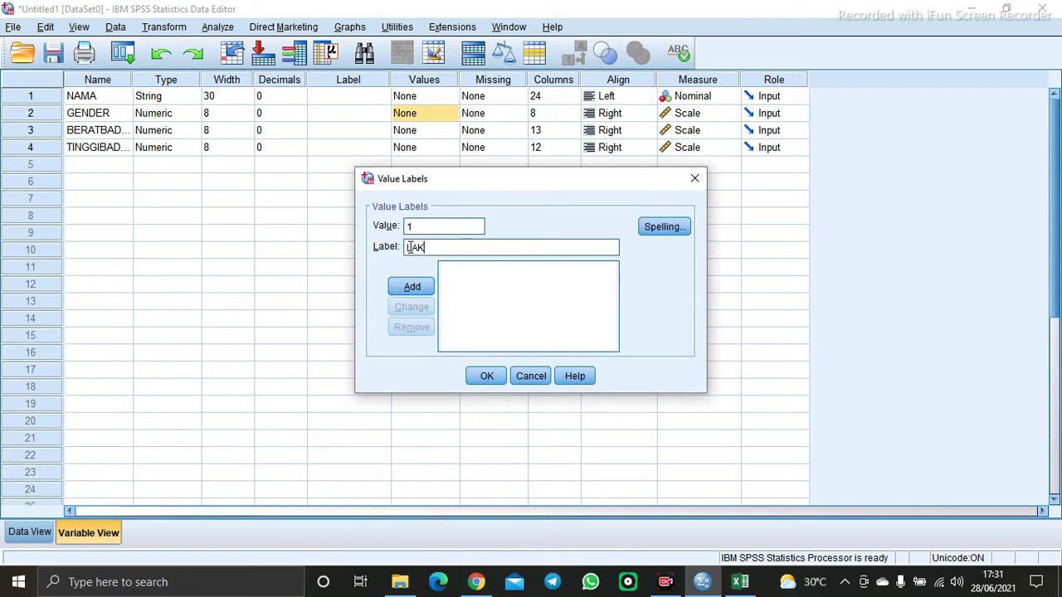
pyautogui.write('I-LAKI')
pyautogui.click(411, 287)
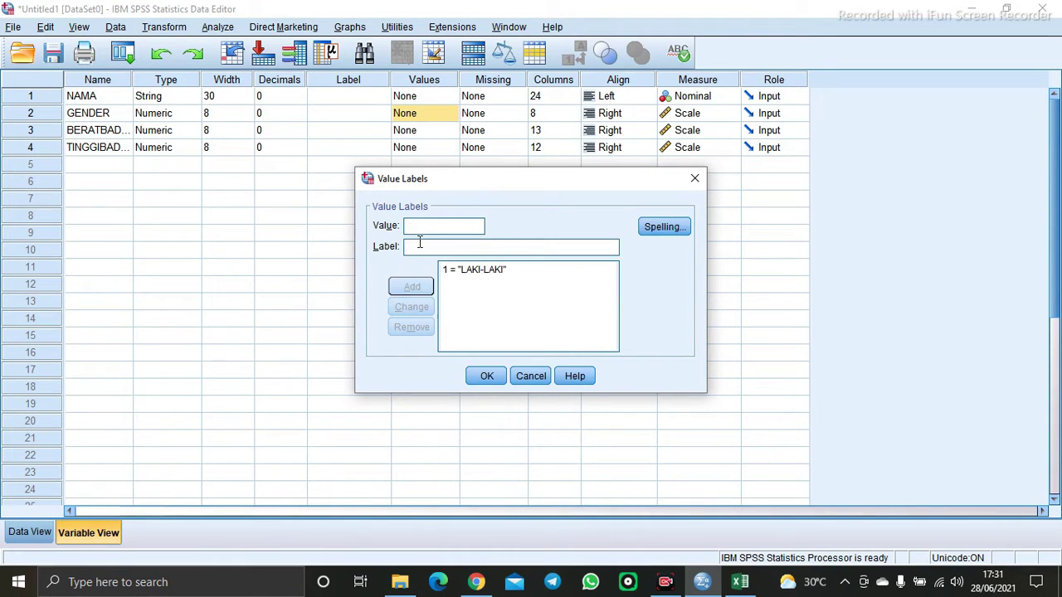
pyautogui.write('PE')
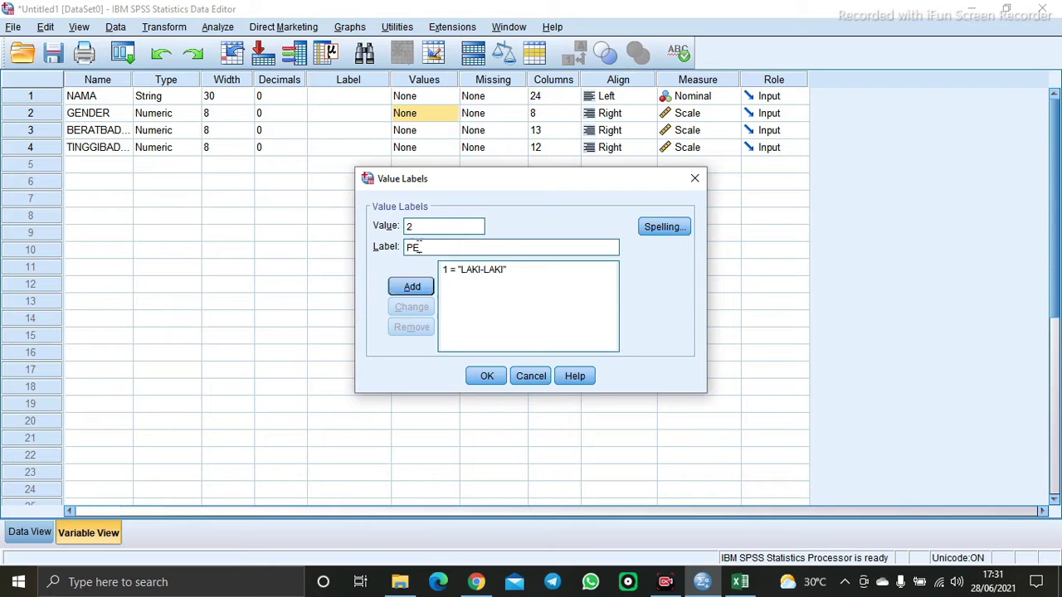
pyautogui.write('REMPUAN')
pyautogui.click(429, 290)
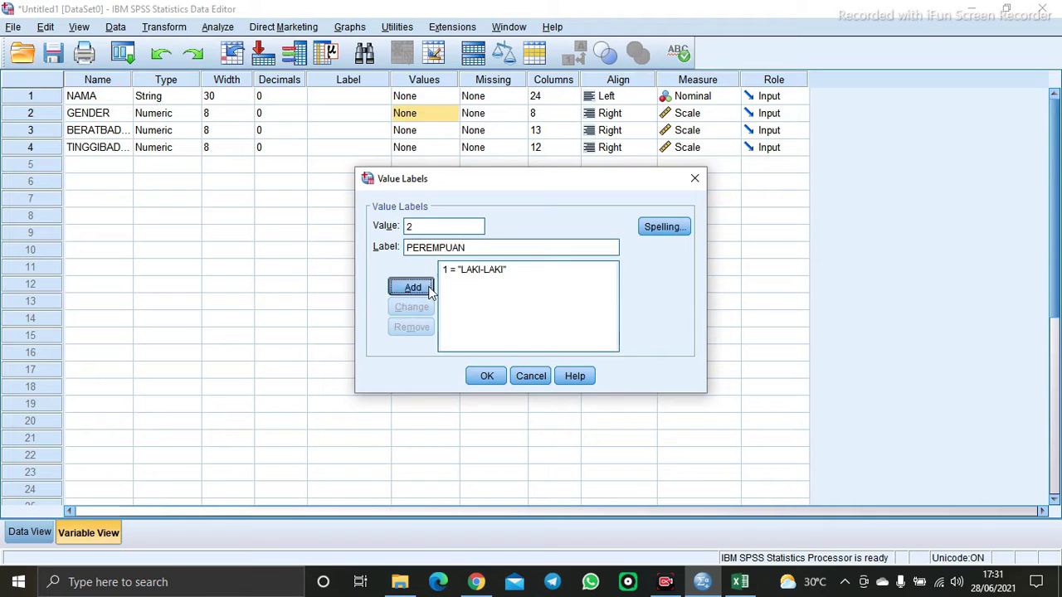
pyautogui.click(484, 376)
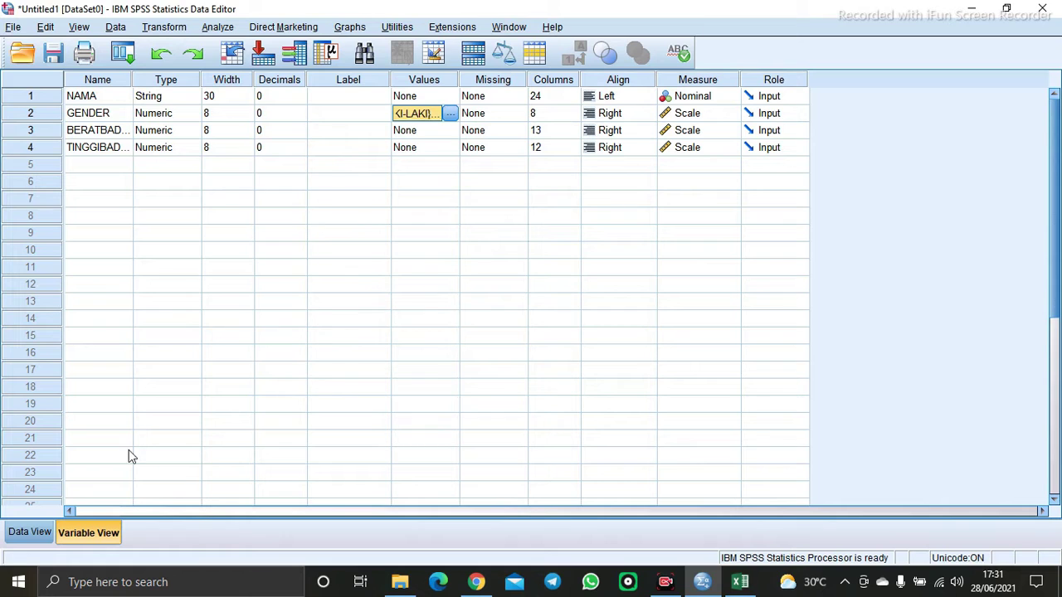
# Switch to Data View and widen the GENDER column slightly.
pyautogui.click(33, 532)
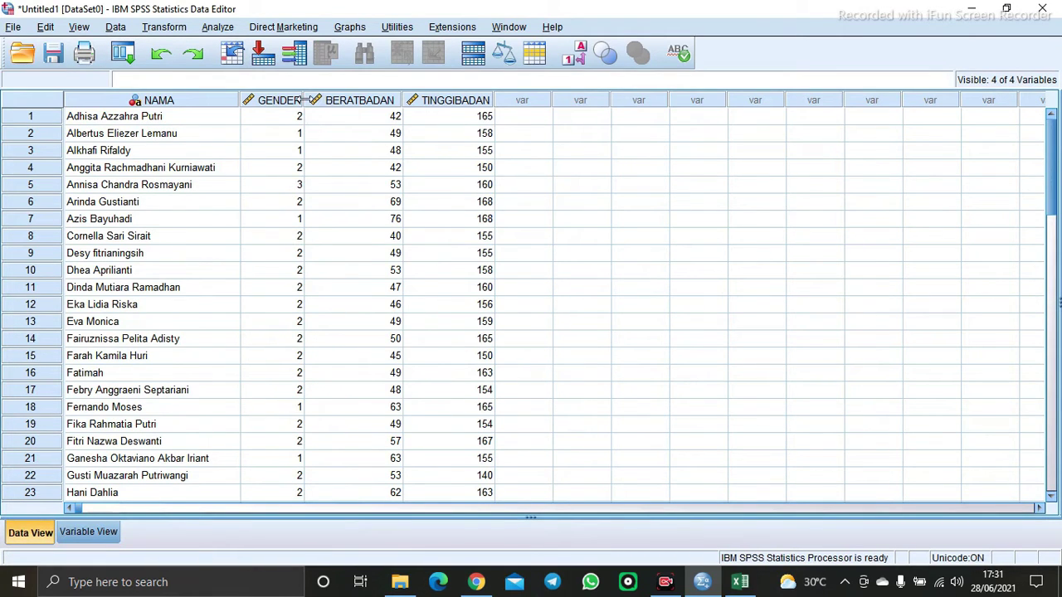
pyautogui.moveTo(305, 100); pyautogui.dragTo(312, 100)
# Run a Frequencies analysis with frequency tables for NAMA, GENDER, BERATBADAN and TINGGIBADAN.
pyautogui.click(226, 27)
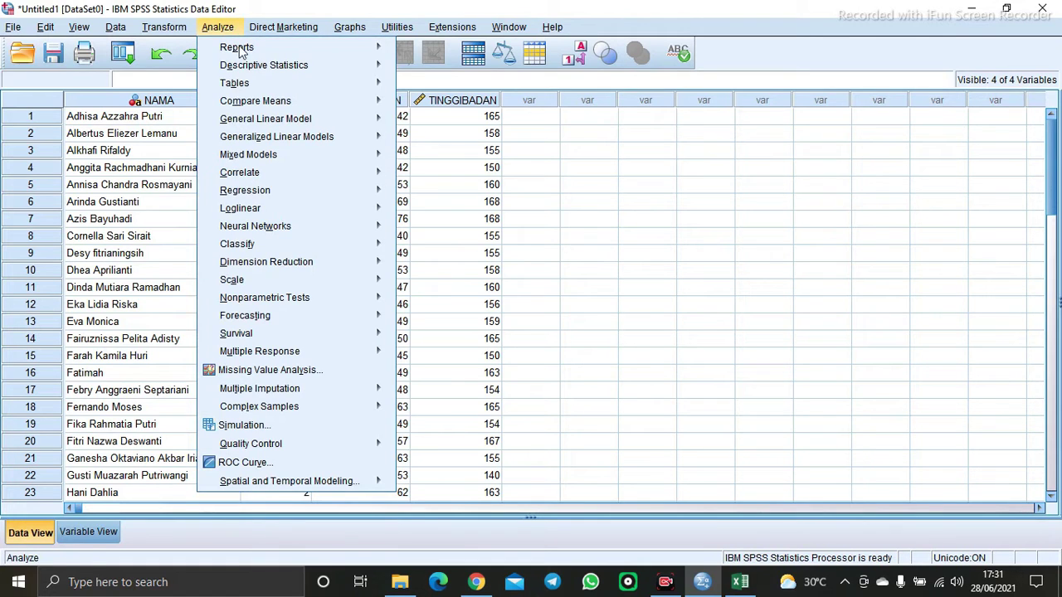
pyautogui.moveTo(248, 66)
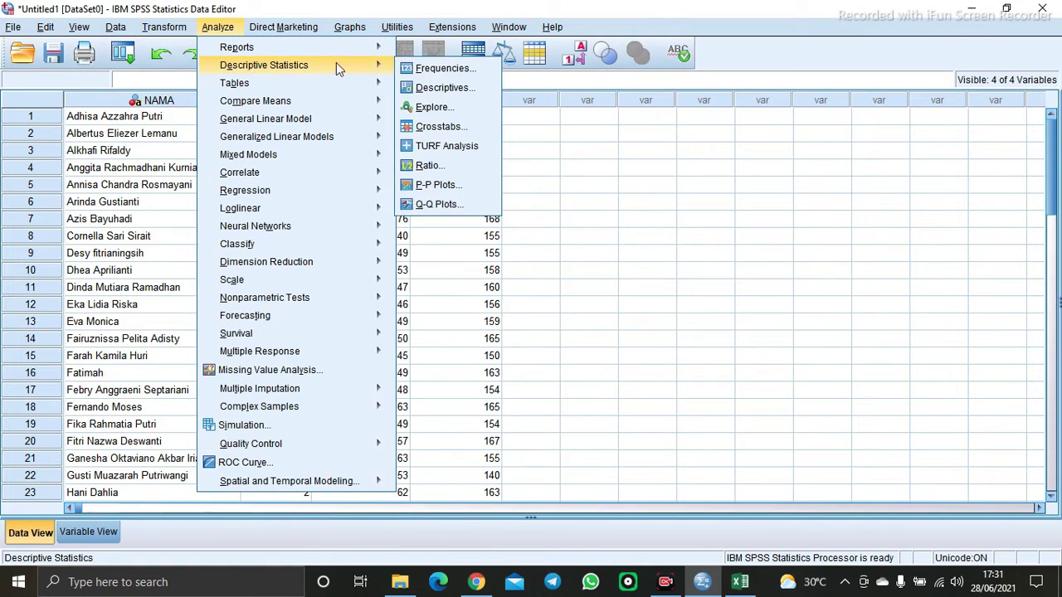
pyautogui.click(407, 70)
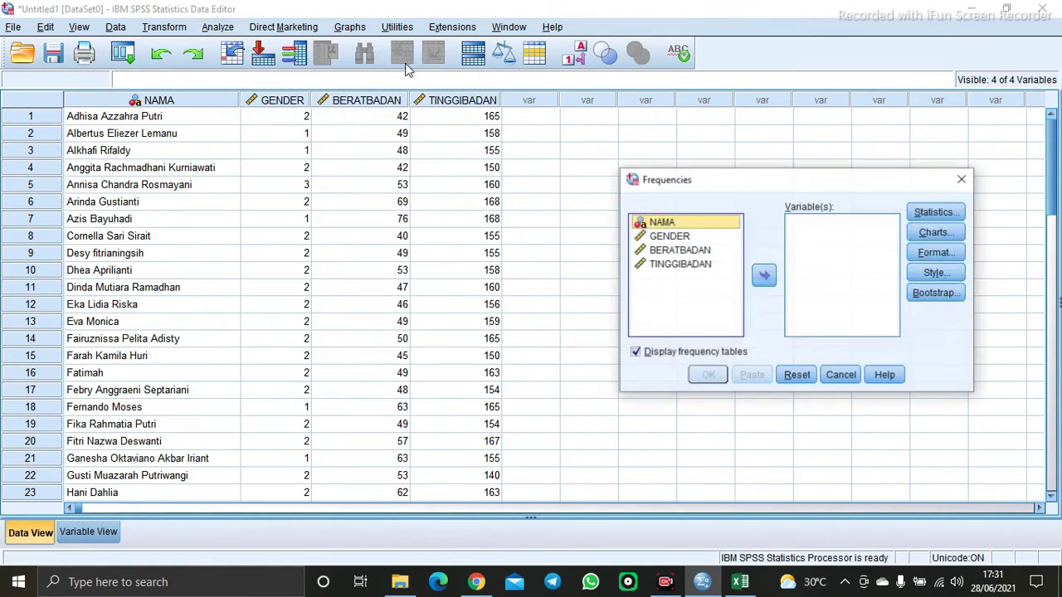
pyautogui.click(661, 221)
pyautogui.hotkey('shift', 'Down')
pyautogui.hotkey('shift', 'Down')
pyautogui.hotkey('shift', 'Down')
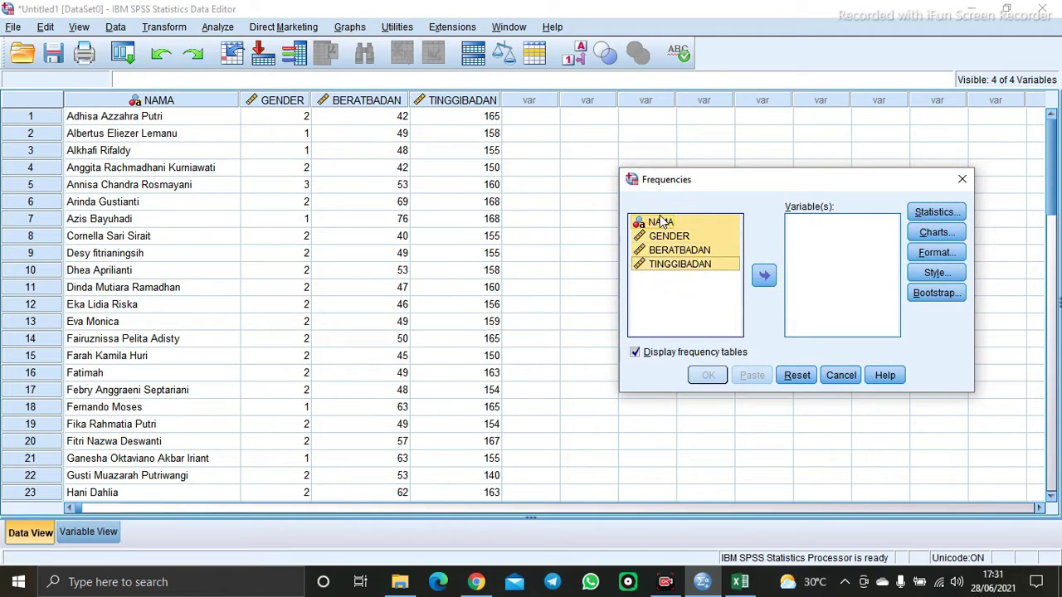
pyautogui.click(763, 274)
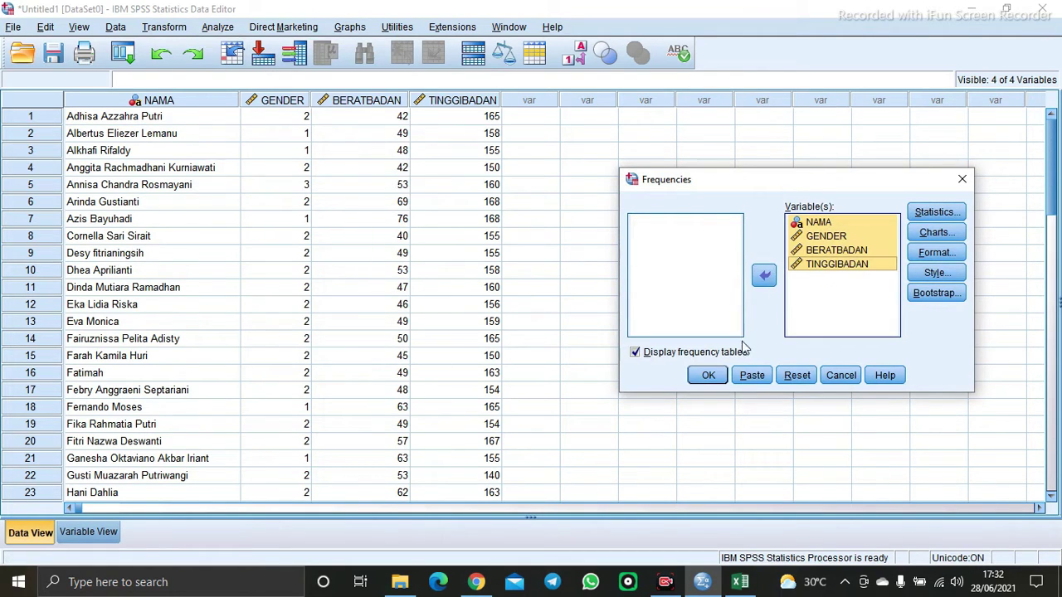
pyautogui.click(710, 375)
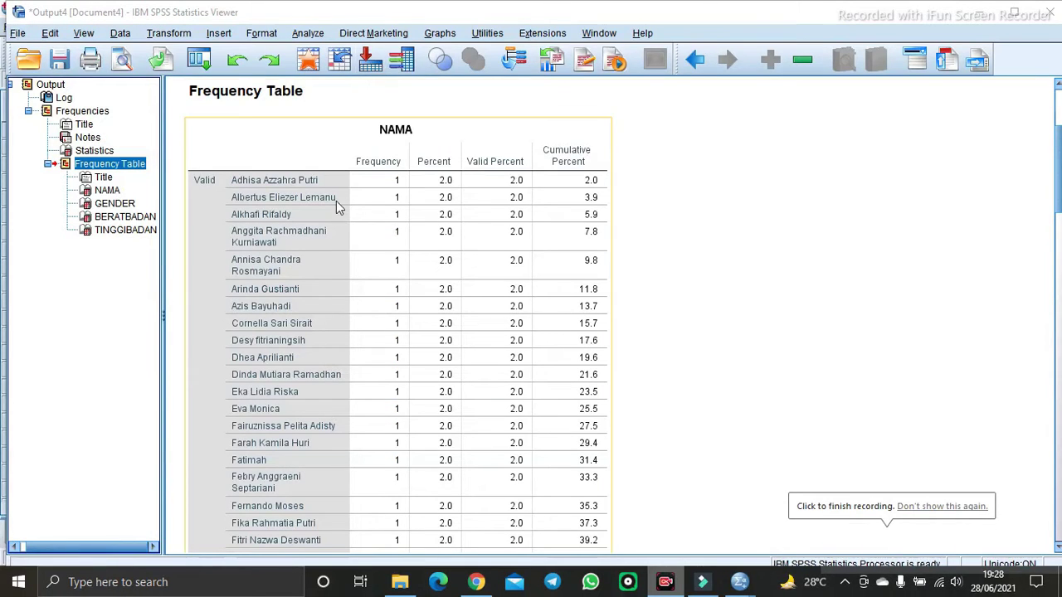
# Examine the GENDER, BERATBADAN and TINGGIBADAN frequency tables in the output.
pyautogui.click(120, 205)
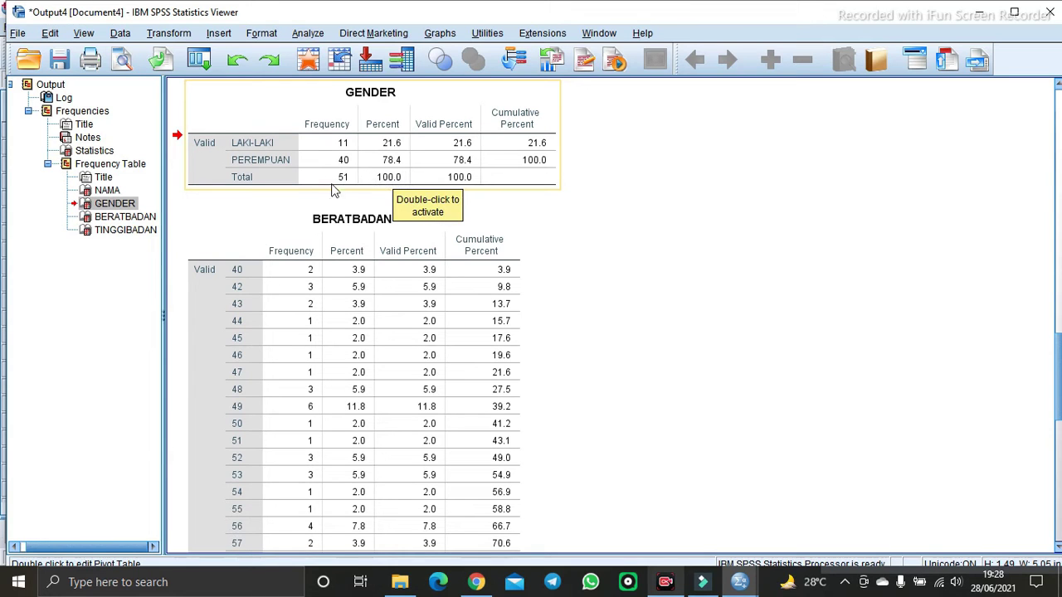
pyautogui.click(133, 220)
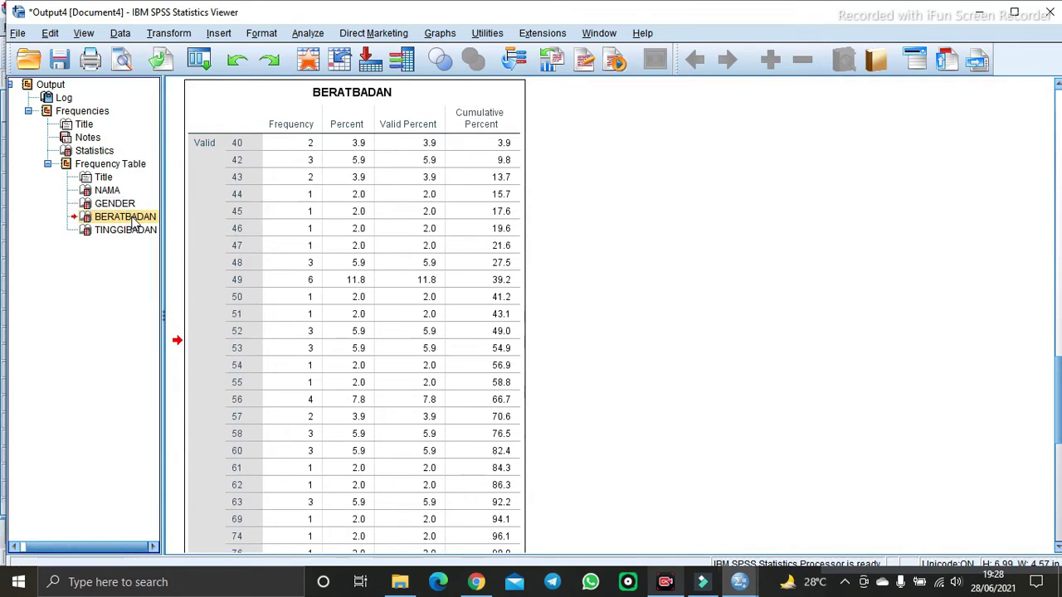
pyautogui.click(307, 147)
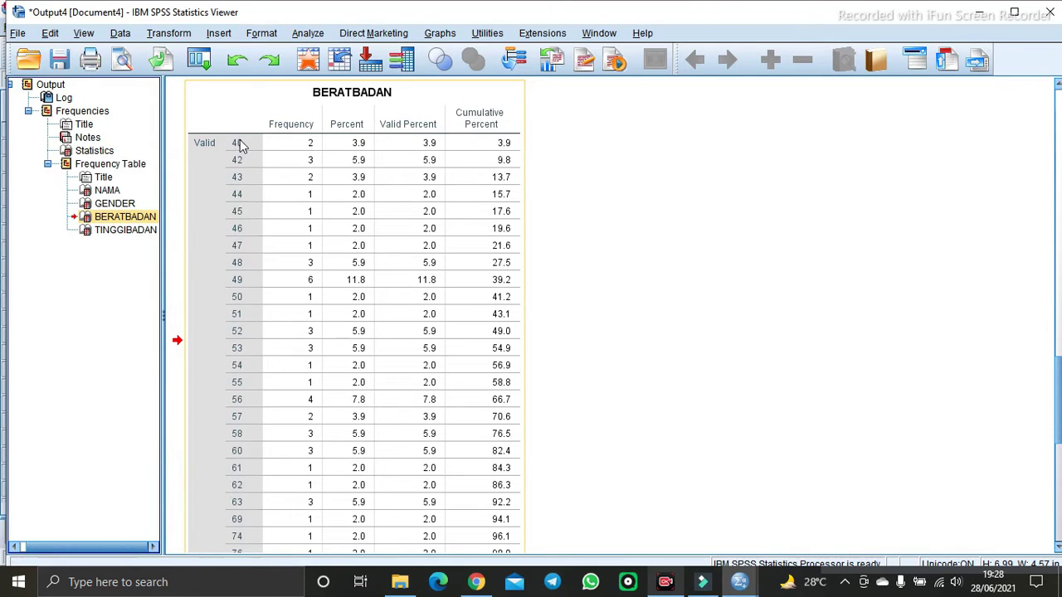
pyautogui.click(339, 155)
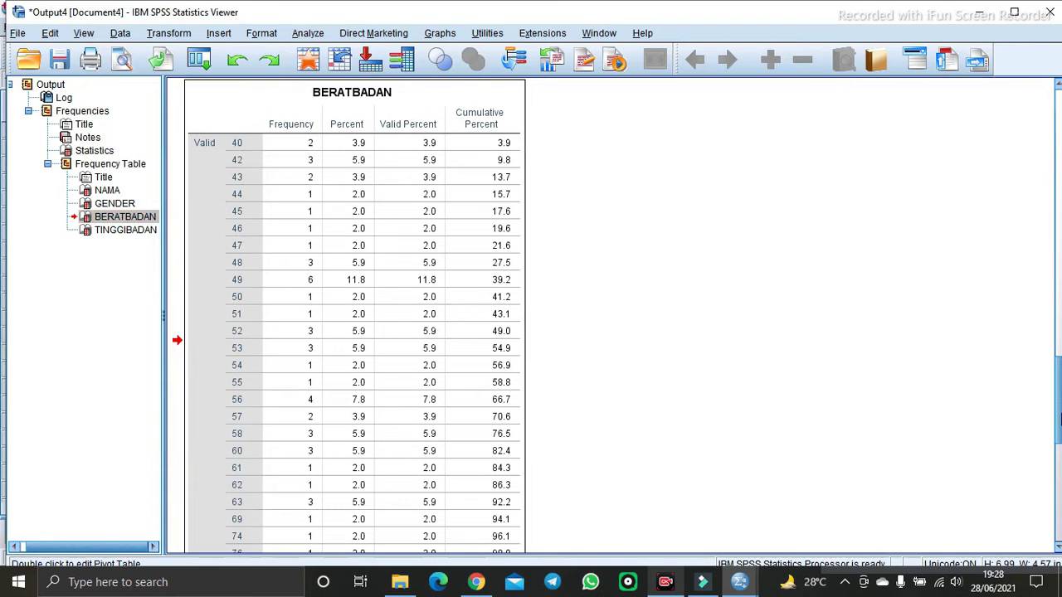
pyautogui.scroll(-3, 1059, 420)
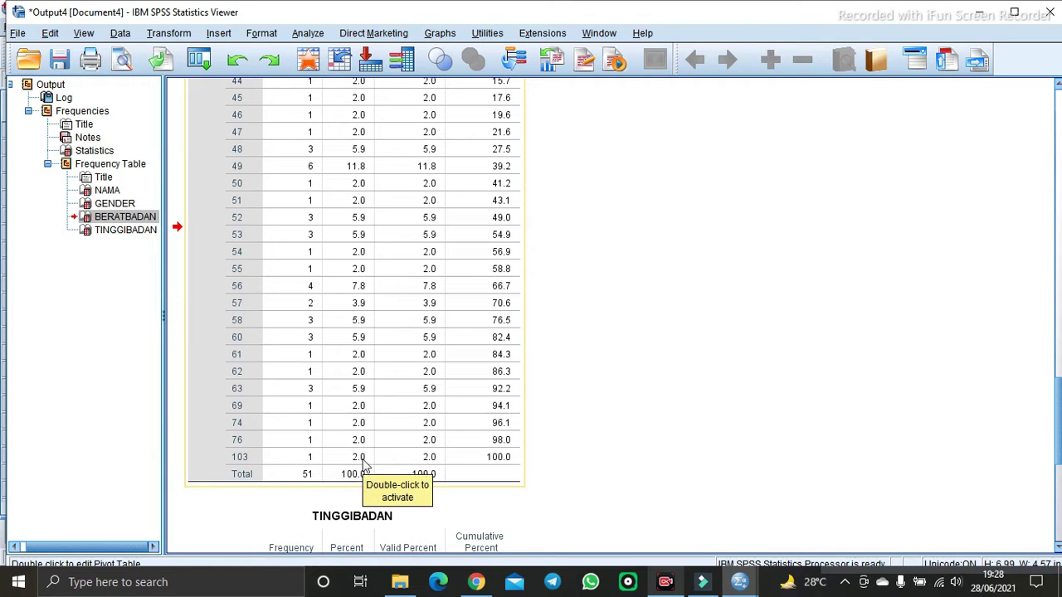
pyautogui.click(121, 233)
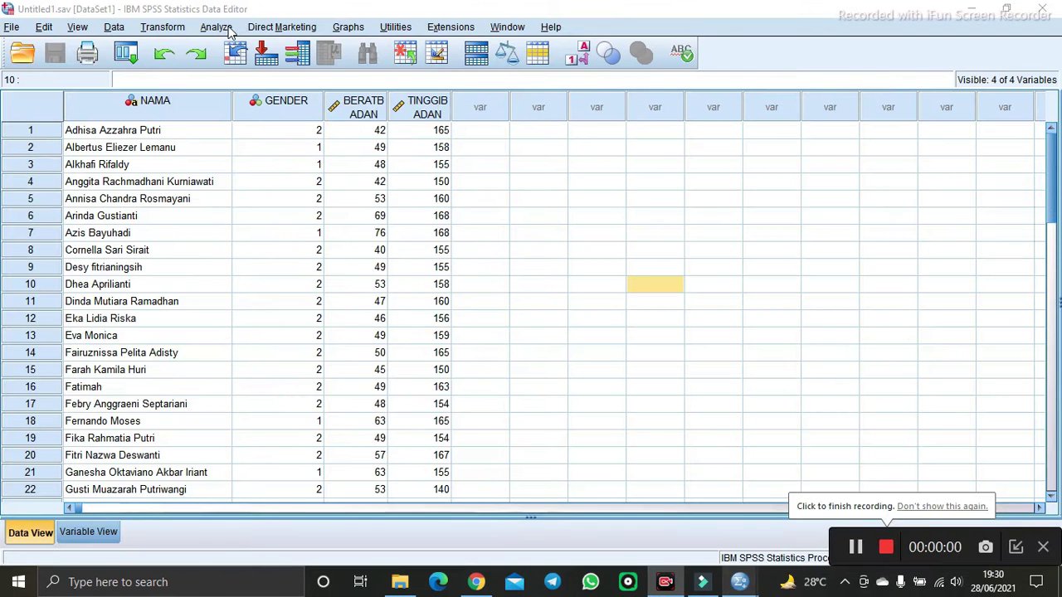
# Set up a Descriptives analysis with BERATBADAN and TINGGIBADAN as its variables.
pyautogui.click(217, 28)
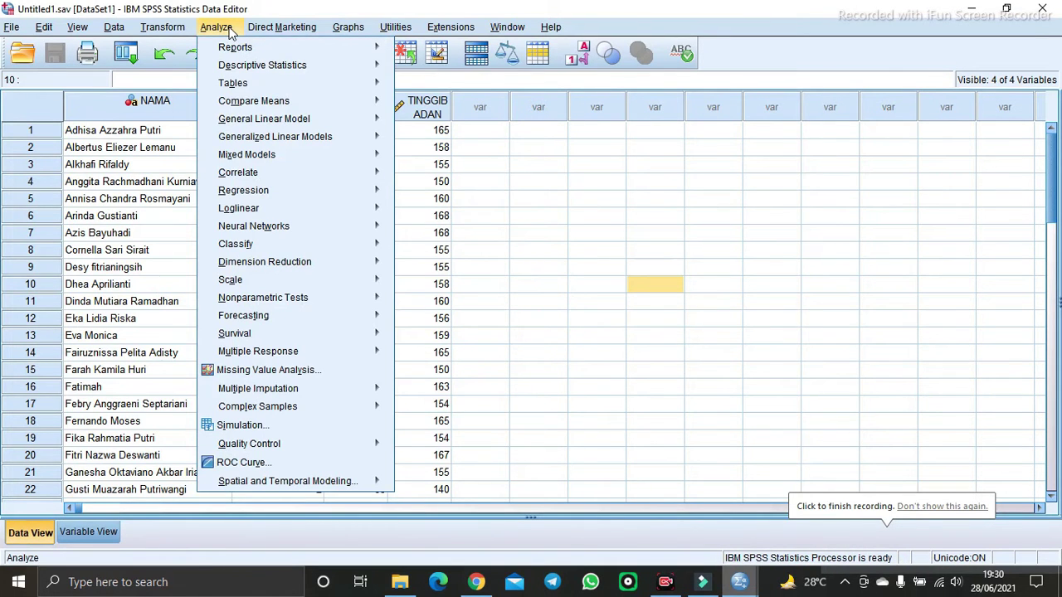
pyautogui.moveTo(254, 68)
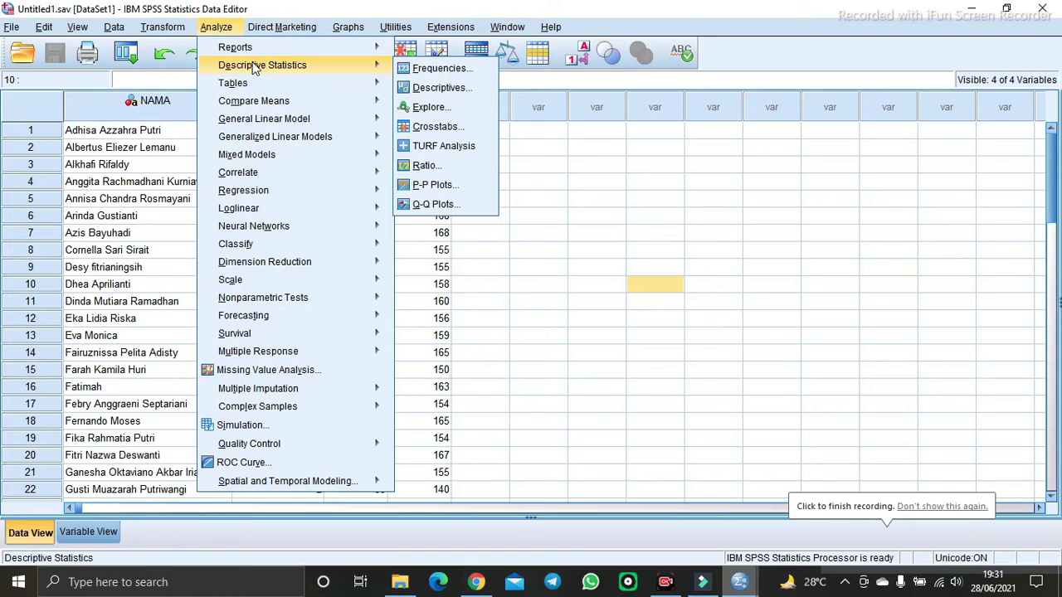
pyautogui.click(428, 88)
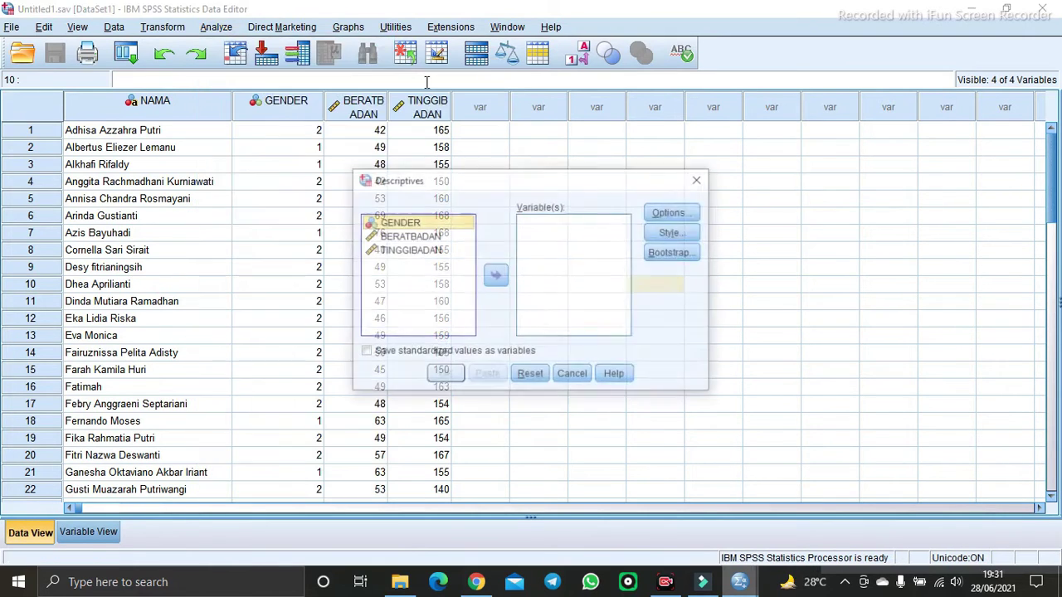
pyautogui.click(415, 237)
pyautogui.hotkey('shift', 'Down')
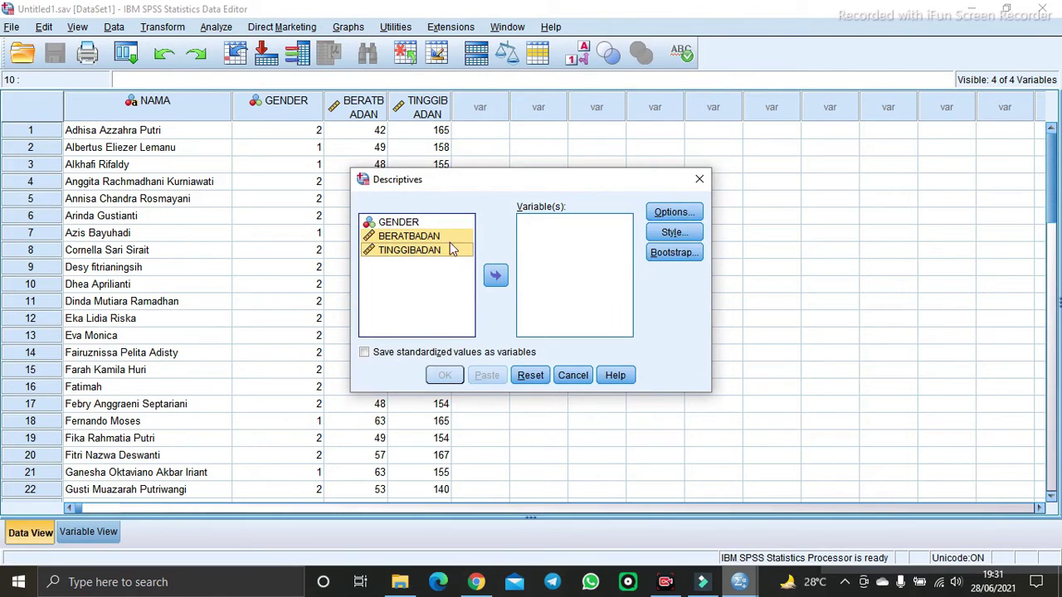
pyautogui.click(497, 276)
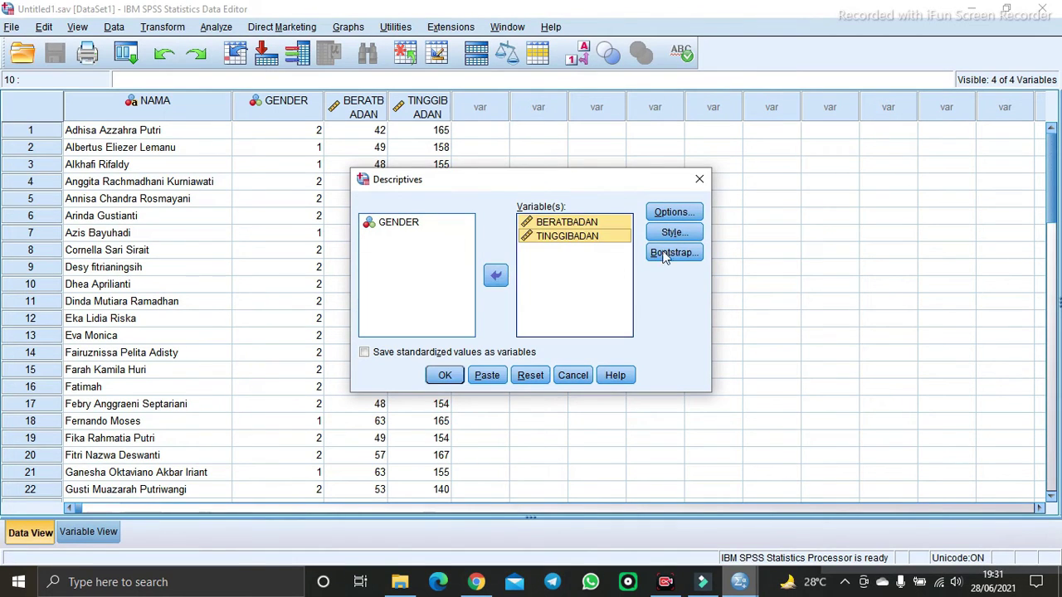
# Add Sum, Variance, Range, Kurtosis and Skewness to the requested statistics and run the Descriptives analysis.
pyautogui.click(670, 216)
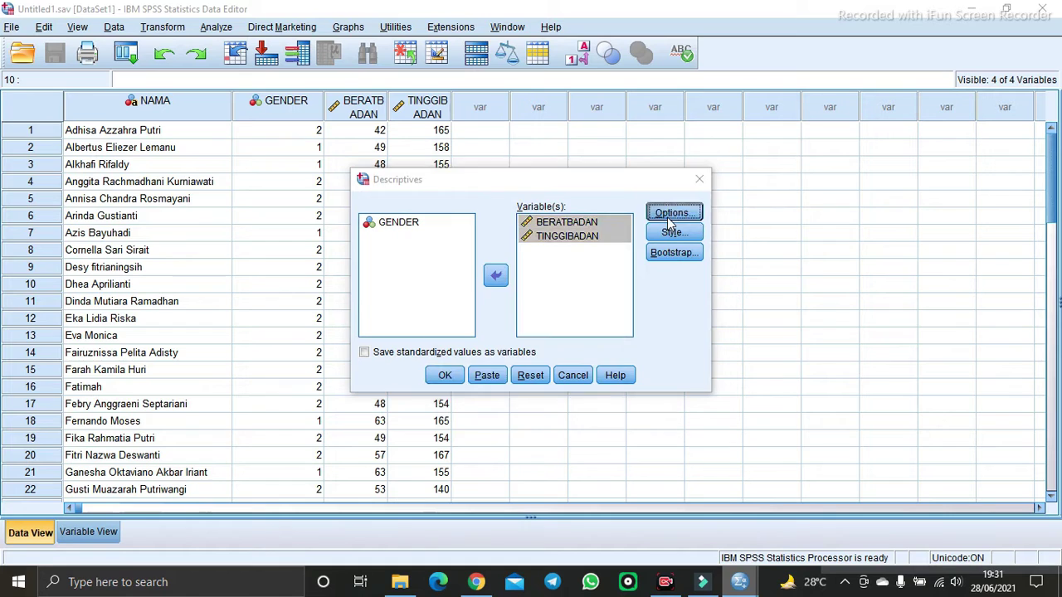
pyautogui.click(533, 167)
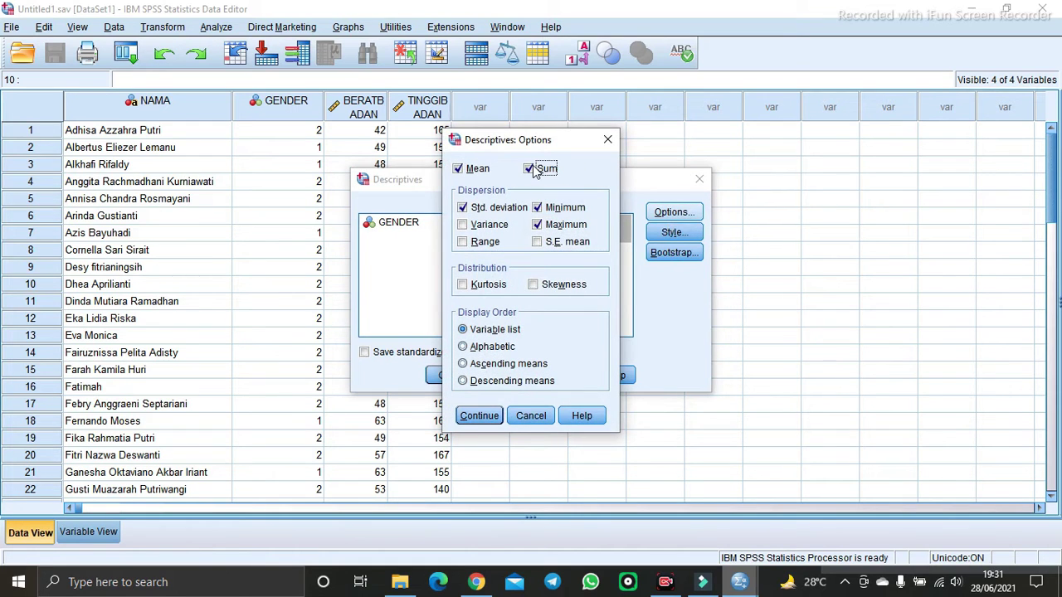
pyautogui.click(462, 225)
pyautogui.click(462, 242)
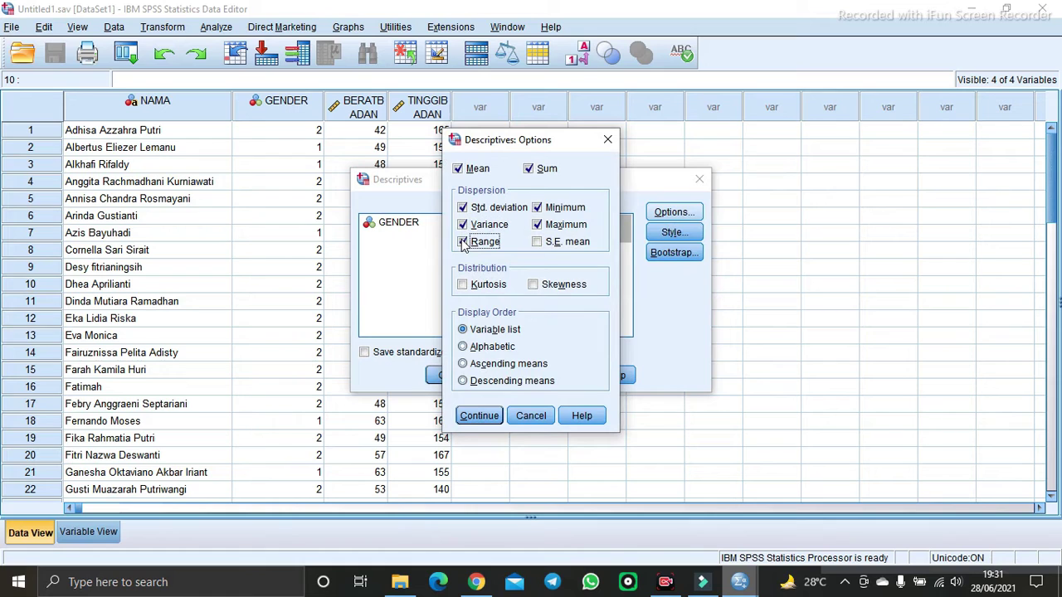
pyautogui.click(463, 286)
pyautogui.click(534, 287)
pyautogui.click(480, 416)
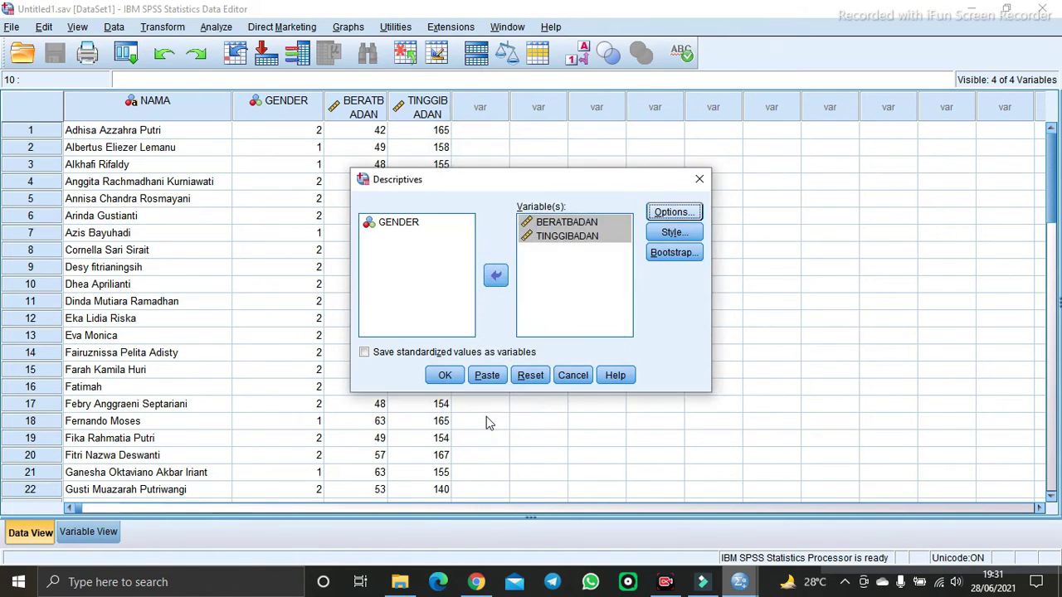
pyautogui.click(445, 376)
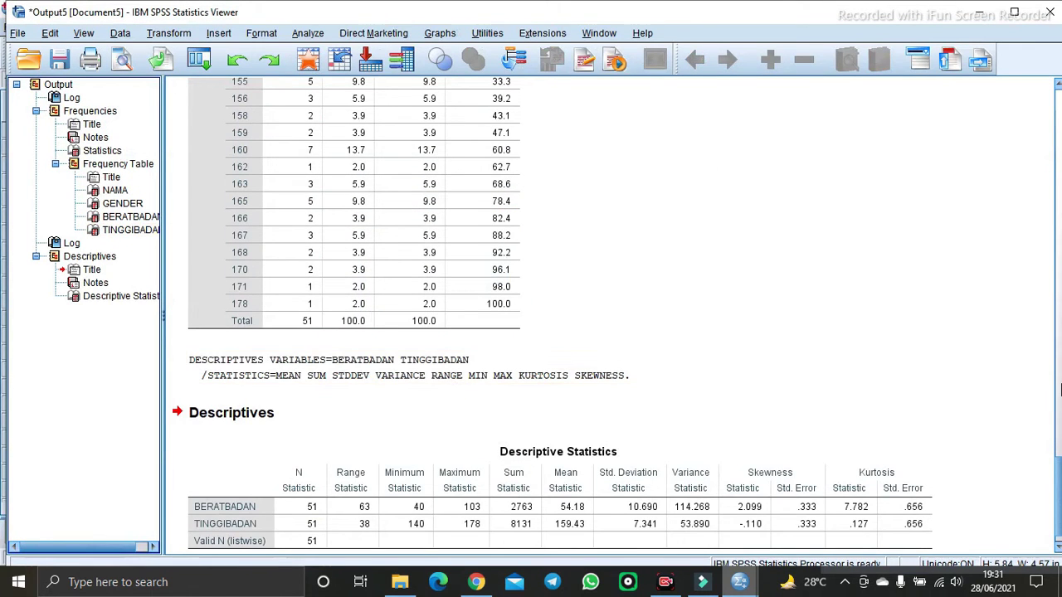
# Examine the Descriptive Statistics table for BERATBADAN and TINGGIBADAN in the output.
pyautogui.click(1059, 452)
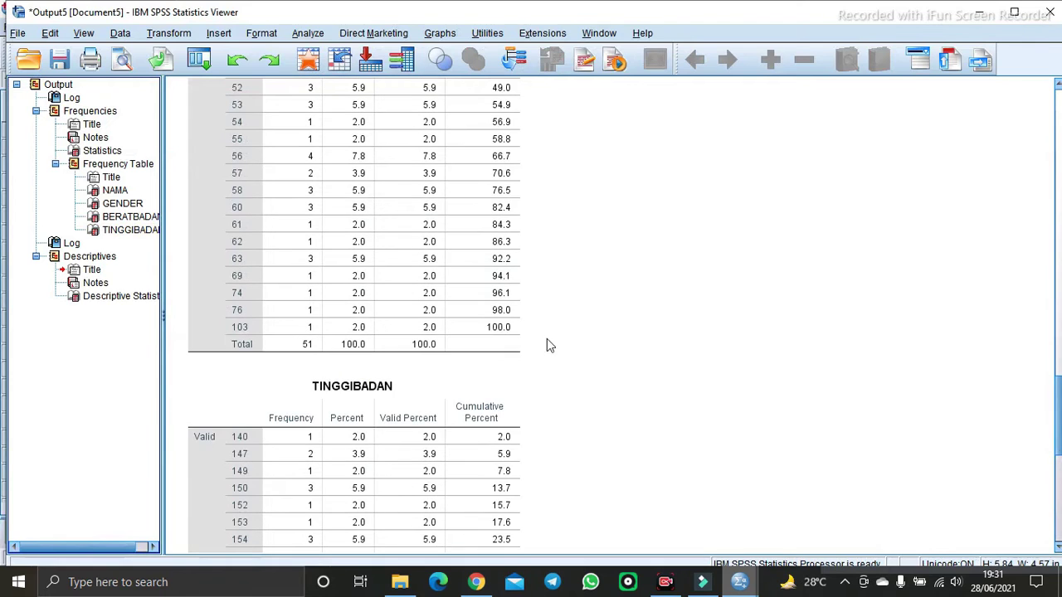
pyautogui.click(124, 296)
pyautogui.click(334, 467)
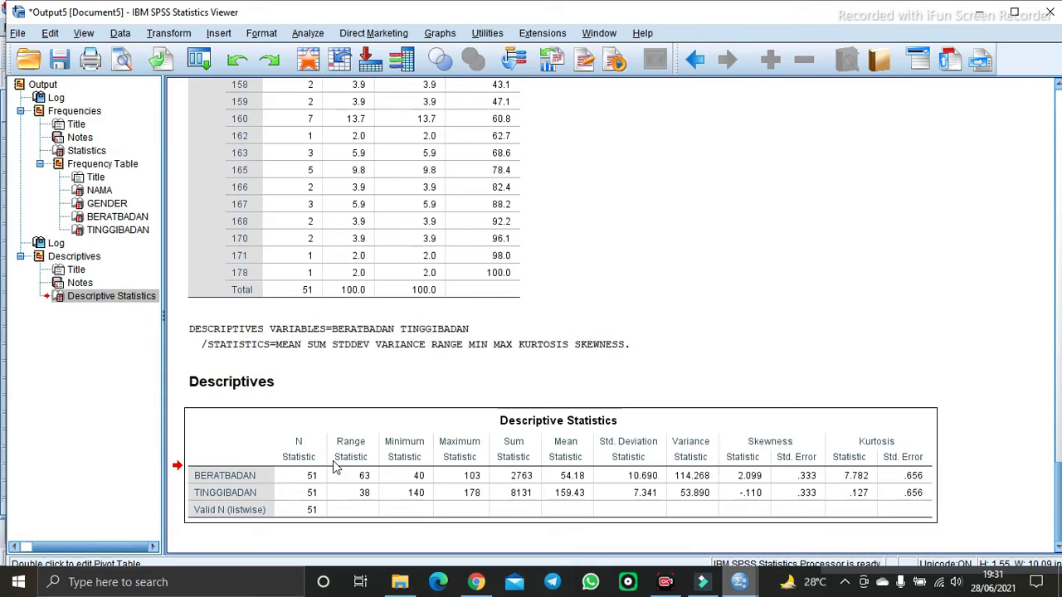
pyautogui.click(335, 467)
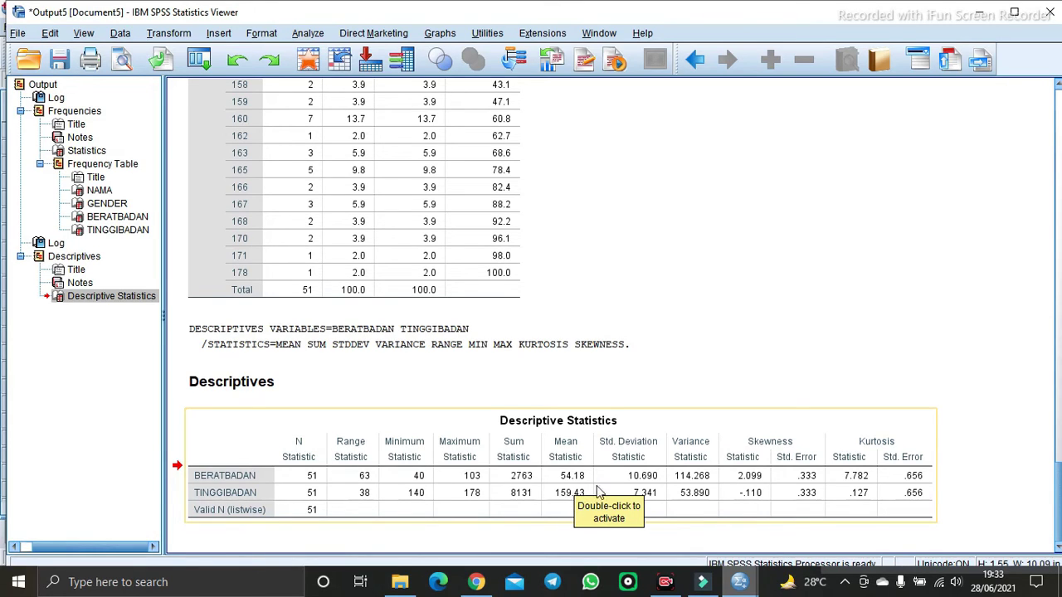
pyautogui.click(672, 514)
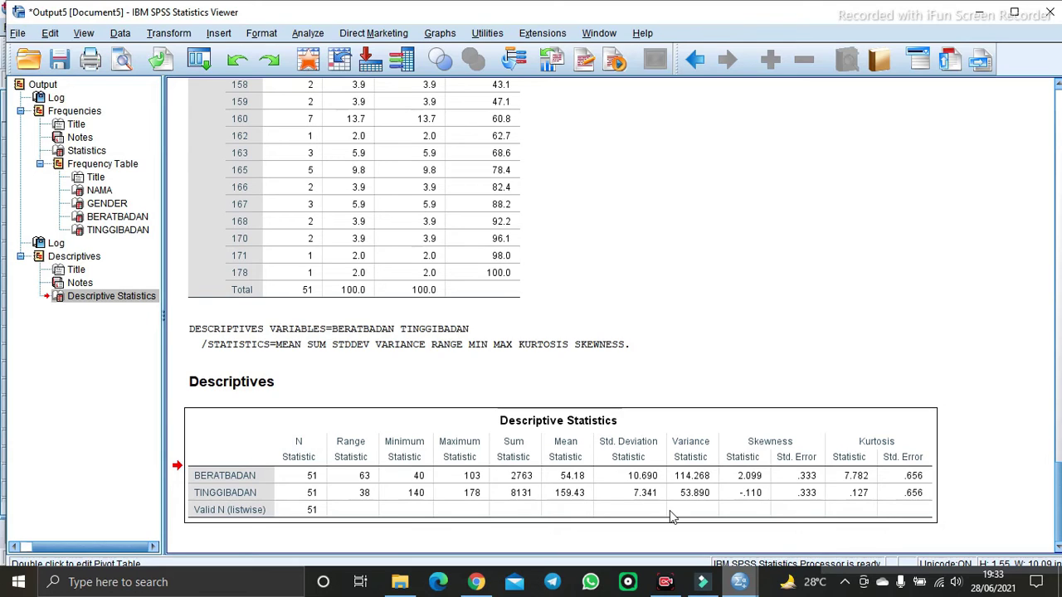
pyautogui.doubleClick(620, 491)
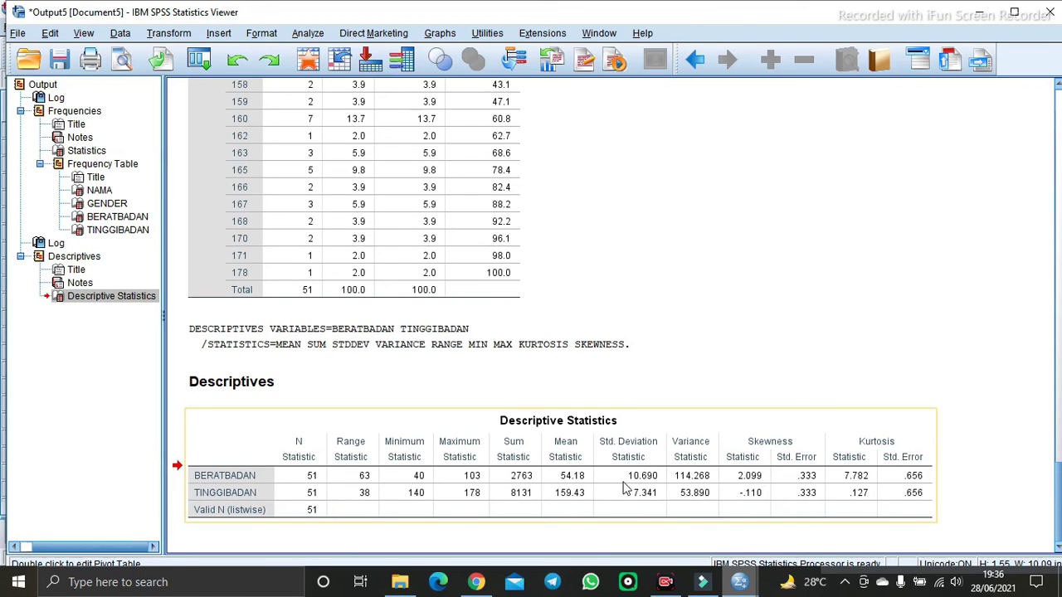
# Set up an Explore analysis on the Untitled1.sav data with BERATBADAN and TINGGIBADAN as dependent variables.
pyautogui.moveTo(741, 585)
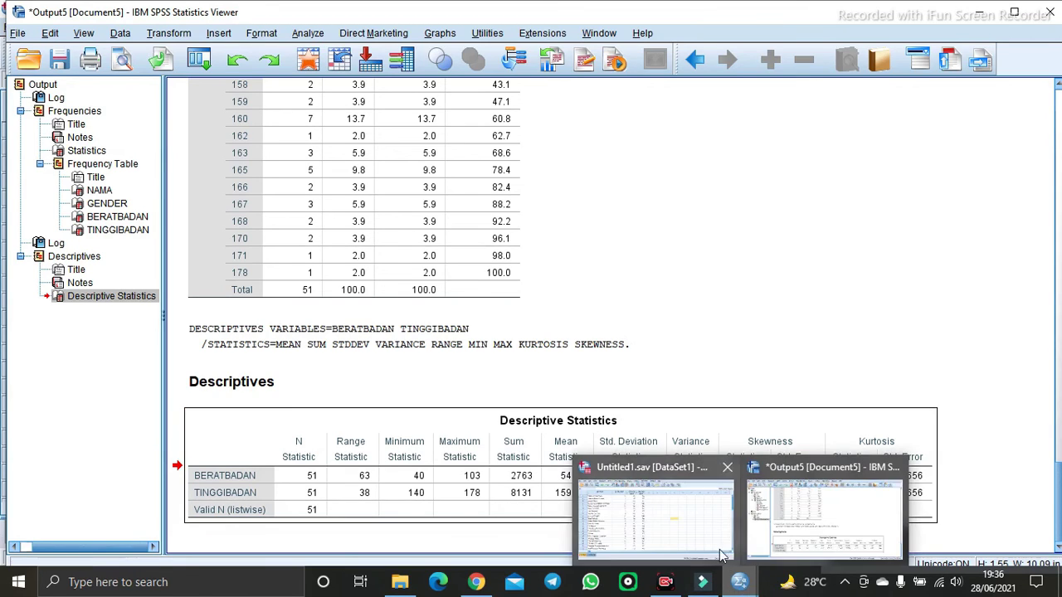
pyautogui.click(702, 529)
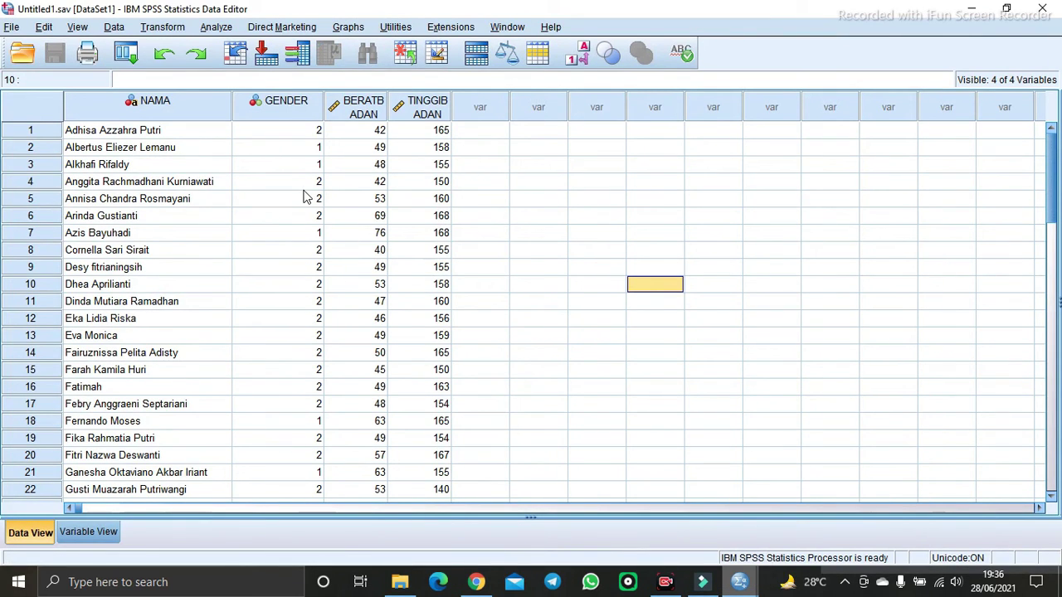
pyautogui.click(216, 26)
pyautogui.moveTo(245, 68)
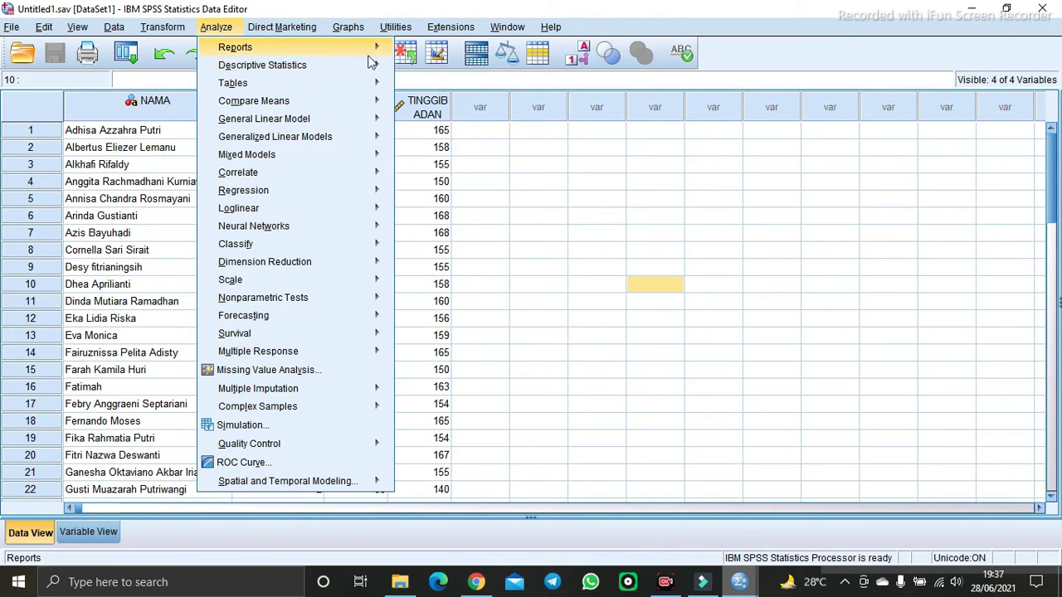
pyautogui.click(430, 108)
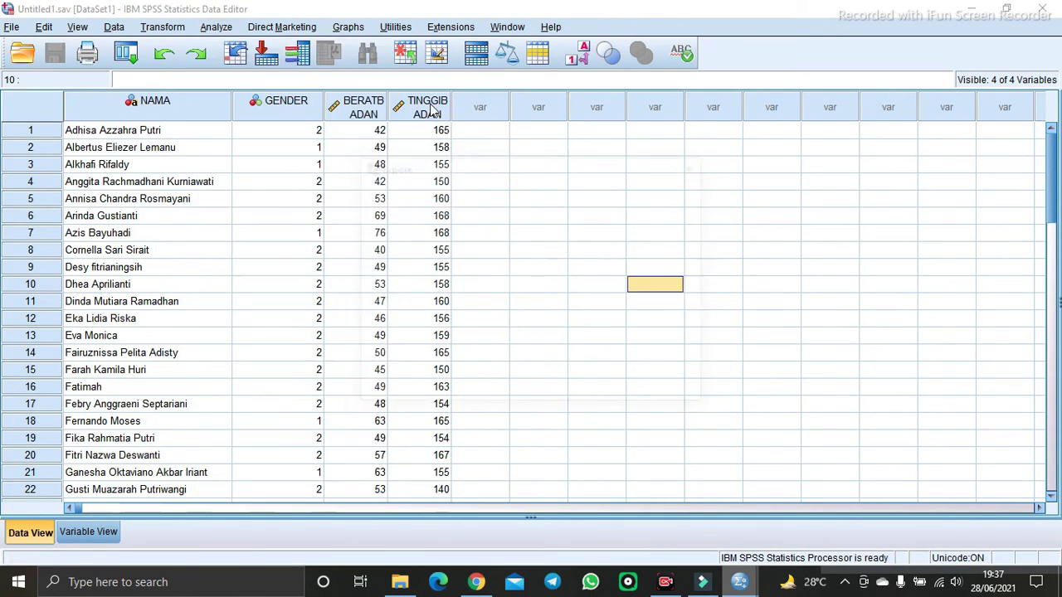
pyautogui.click(422, 238)
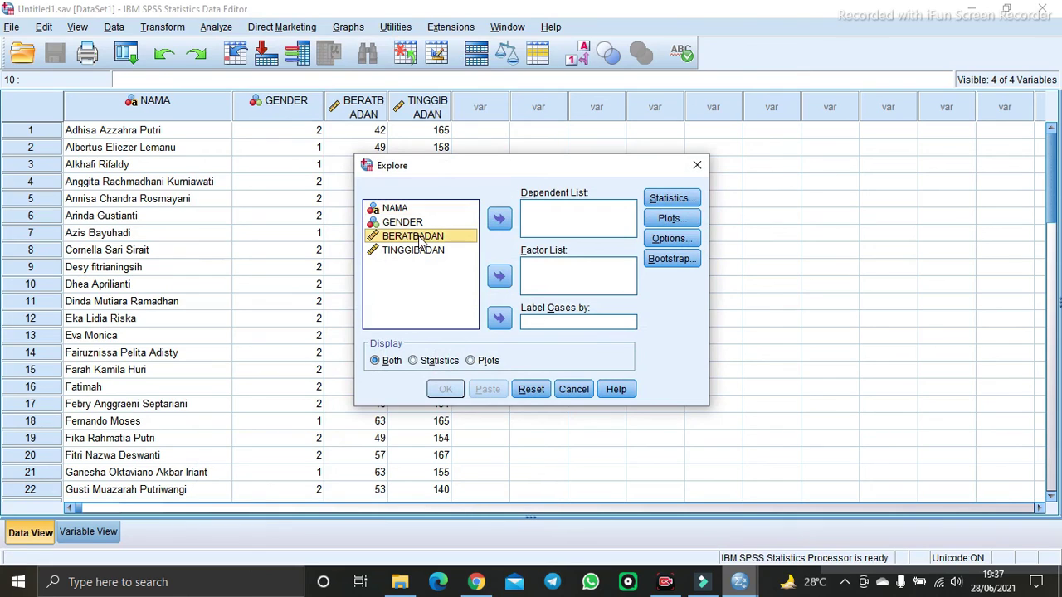
pyautogui.keyDown('shift'); pyautogui.click(420, 250); pyautogui.keyUp('shift')
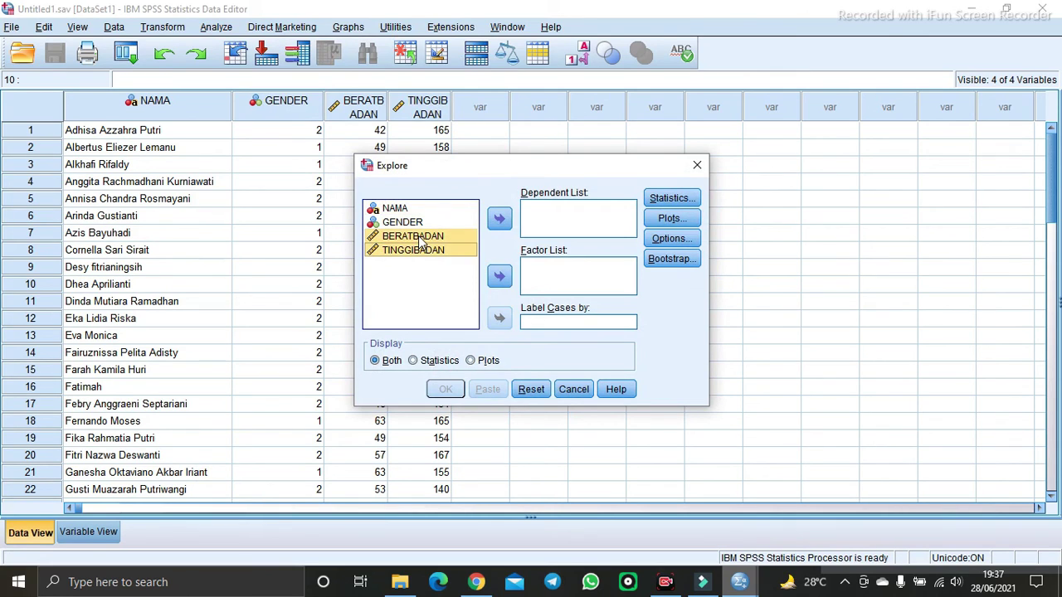
pyautogui.click(500, 221)
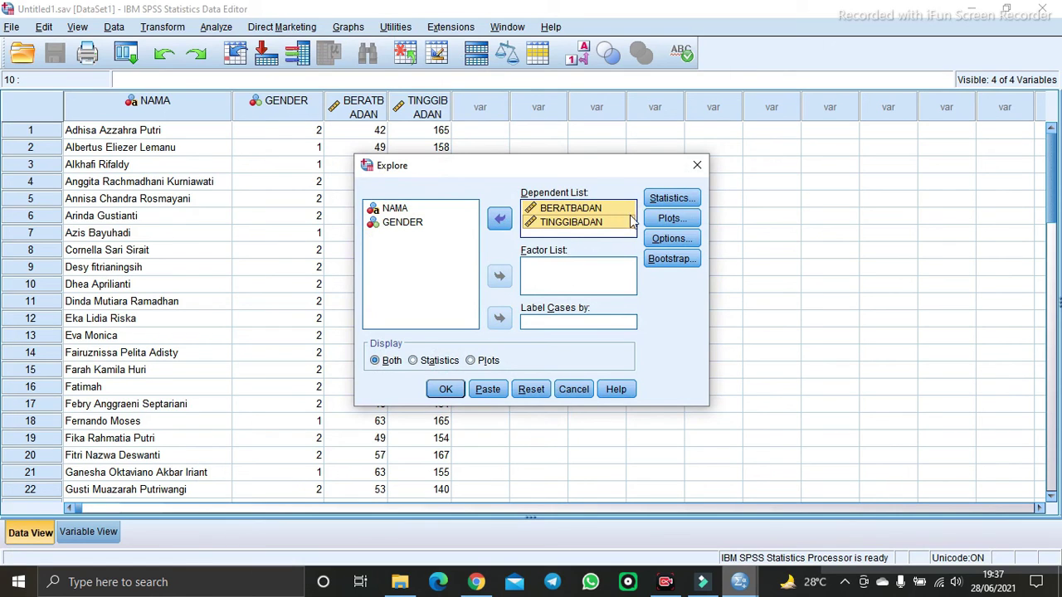
# Add histograms to the requested plots and run the Explore analysis.
pyautogui.click(664, 222)
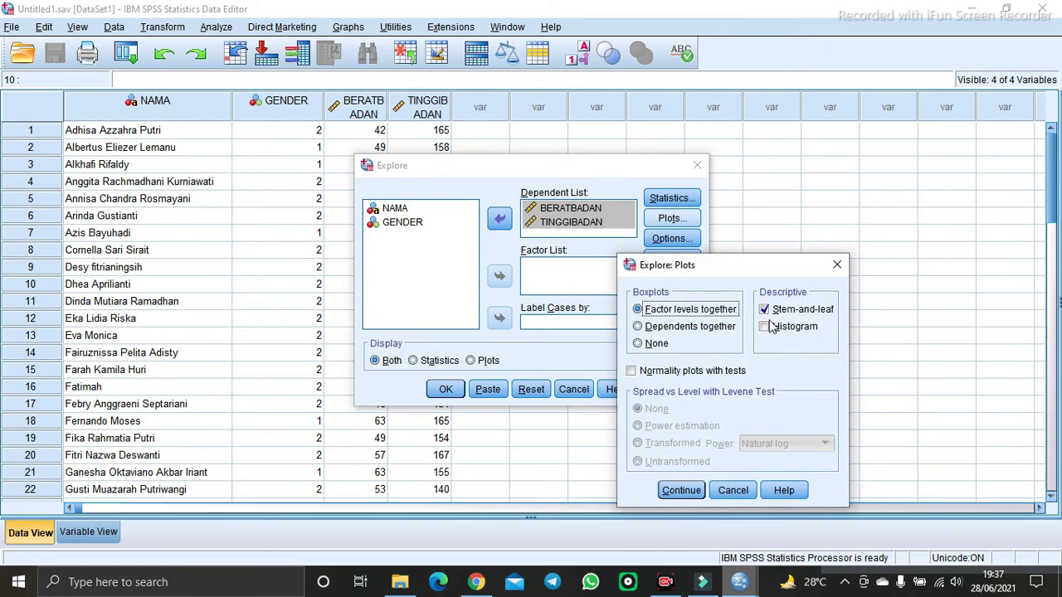
pyautogui.click(765, 327)
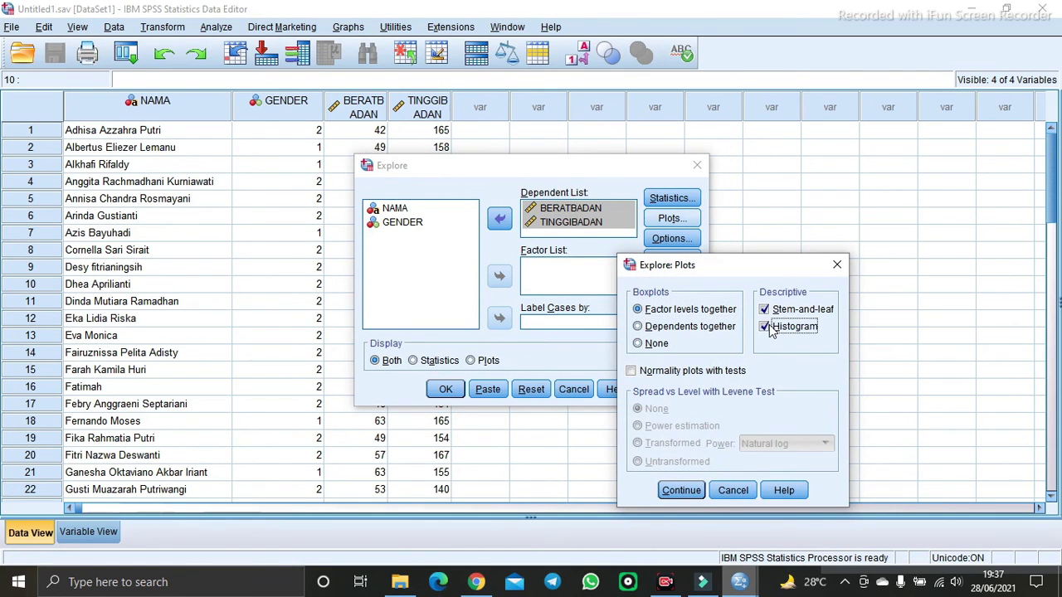
pyautogui.click(693, 490)
pyautogui.click(461, 391)
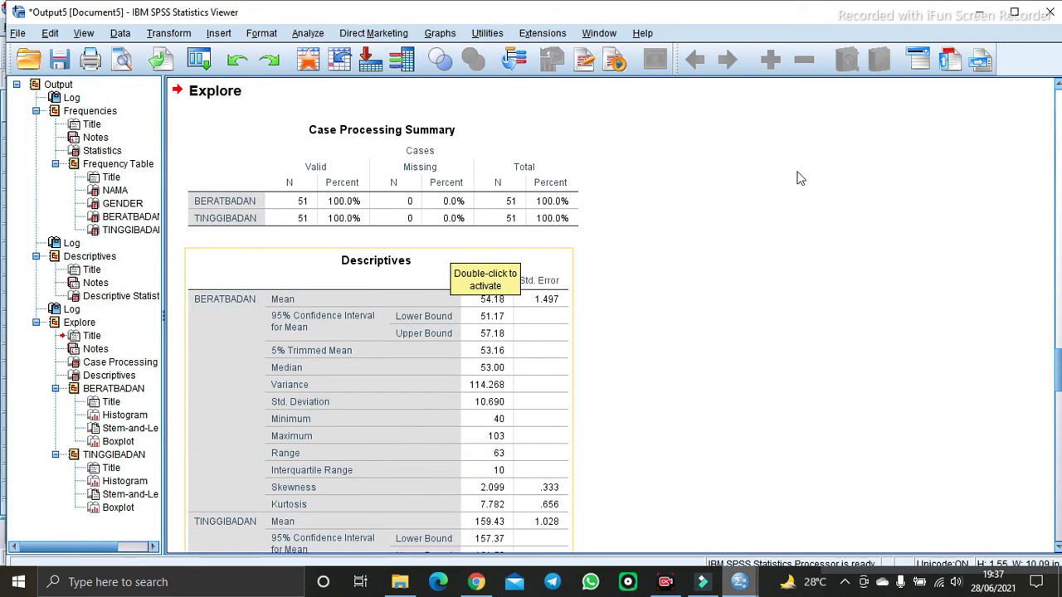
# Examine the Explore Descriptives table and the BERATBADAN and TINGGIBADAN histograms in the output.
pyautogui.moveTo(1059, 355); pyautogui.dragTo(1059, 385)
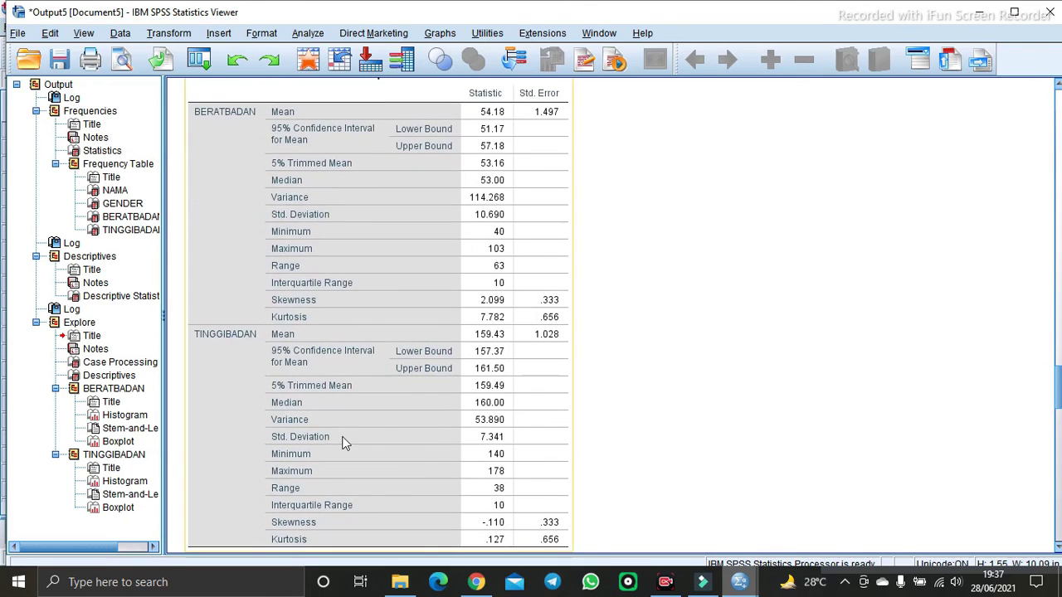
pyautogui.click(127, 419)
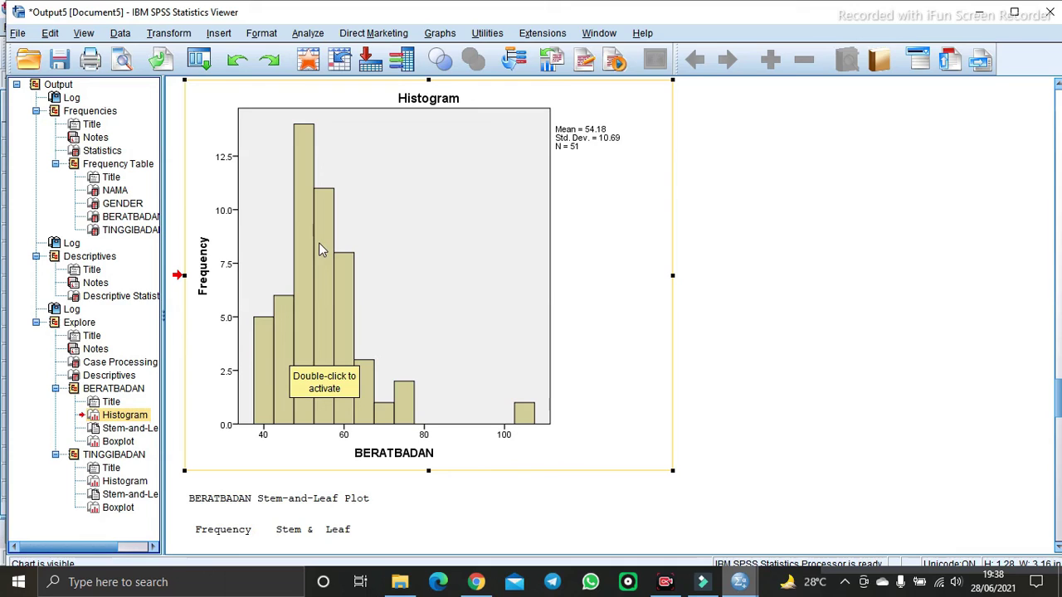
pyautogui.click(125, 481)
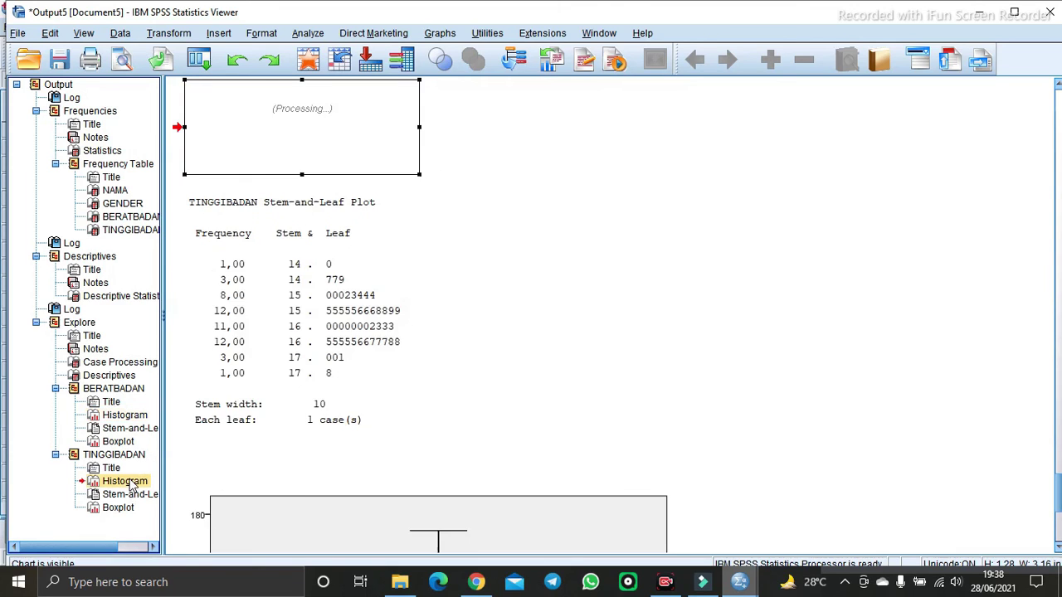